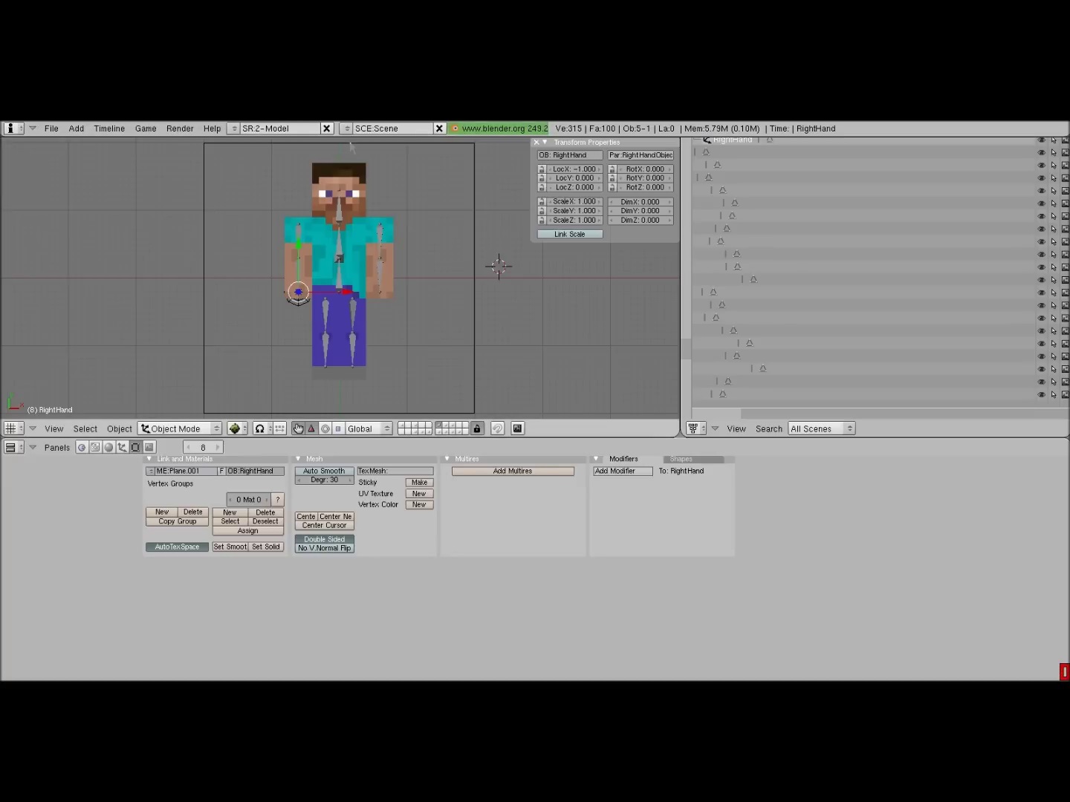
# Step: Look through the scene's layers to examine the character models stored on them, ending on the slime's layer
pyautogui.click(402, 429)
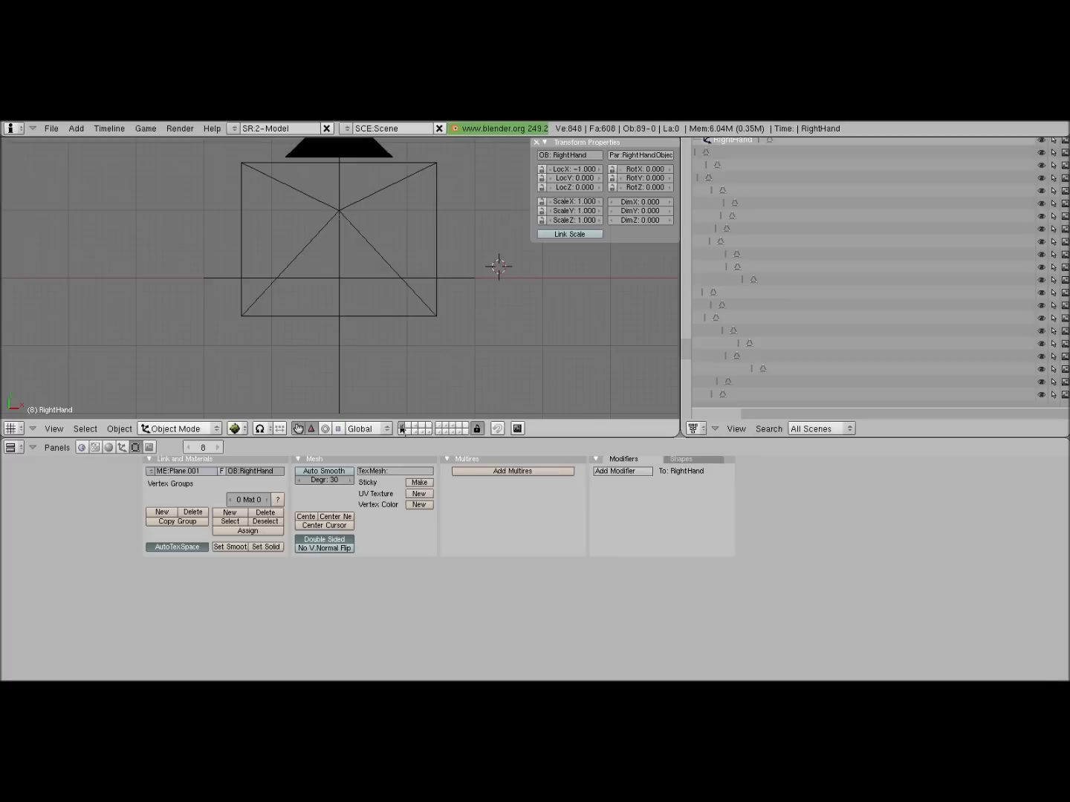
pyautogui.click(417, 429)
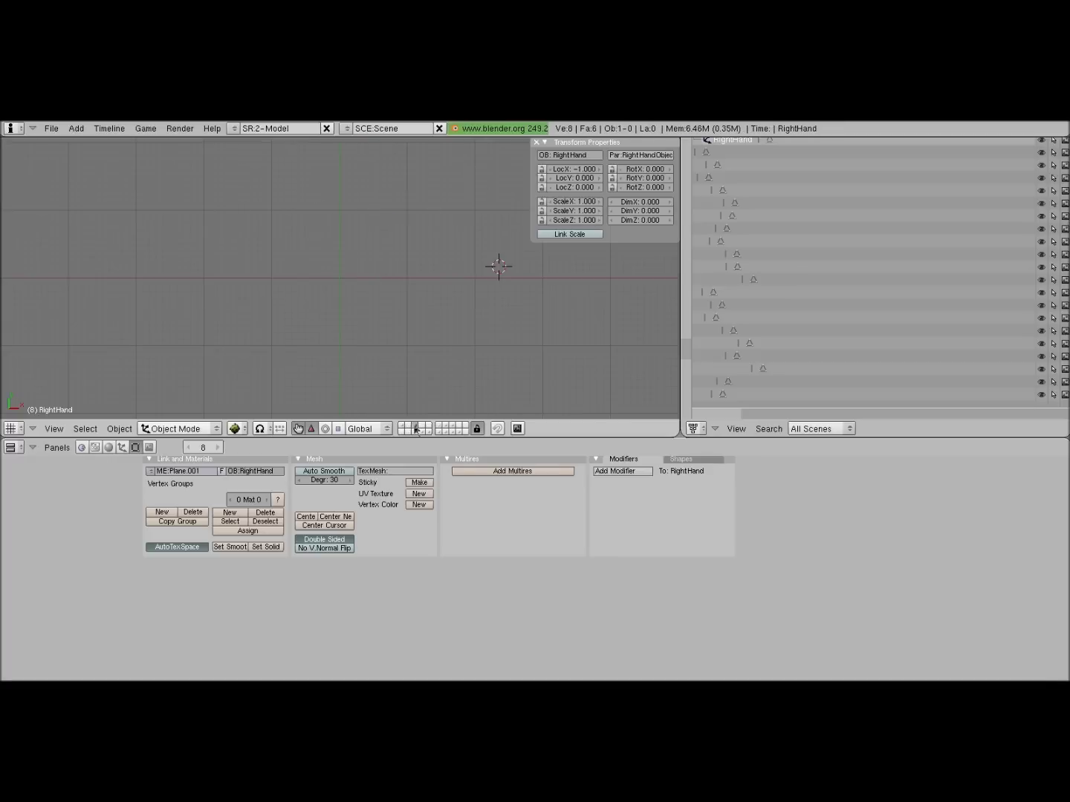
pyautogui.click(420, 431)
pyautogui.click(425, 431)
pyautogui.click(428, 432)
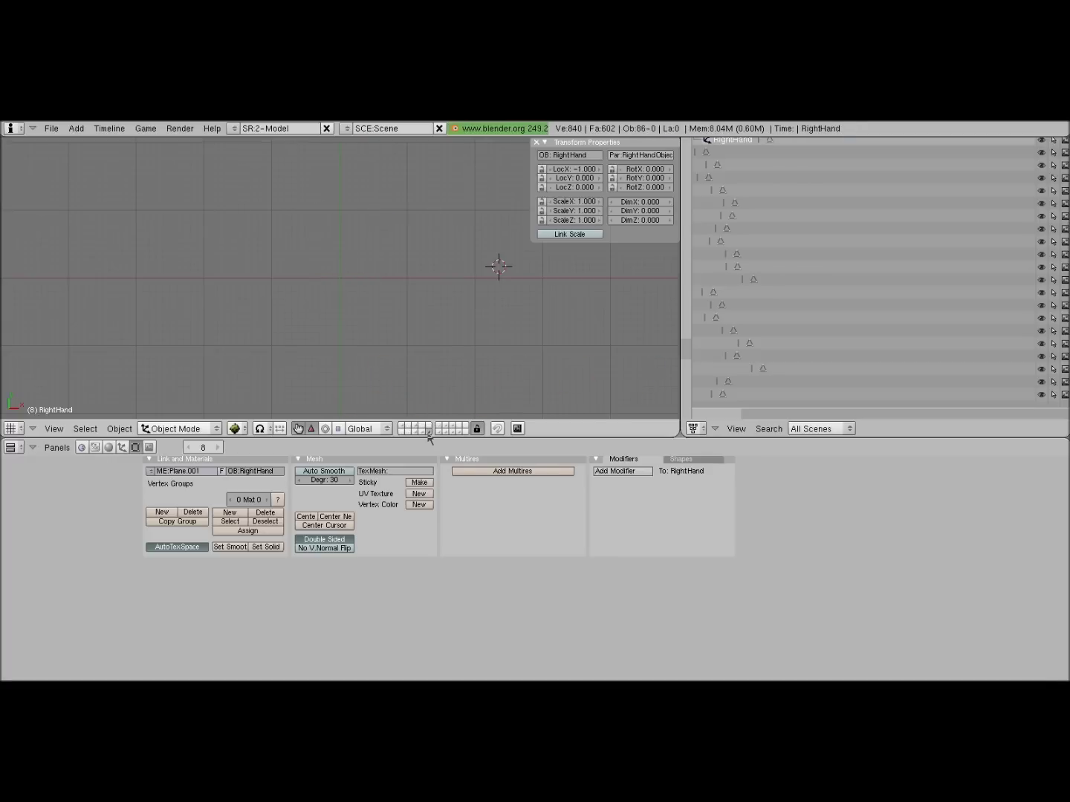
pyautogui.click(439, 427)
pyautogui.click(446, 427)
pyautogui.click(452, 427)
pyautogui.click(439, 433)
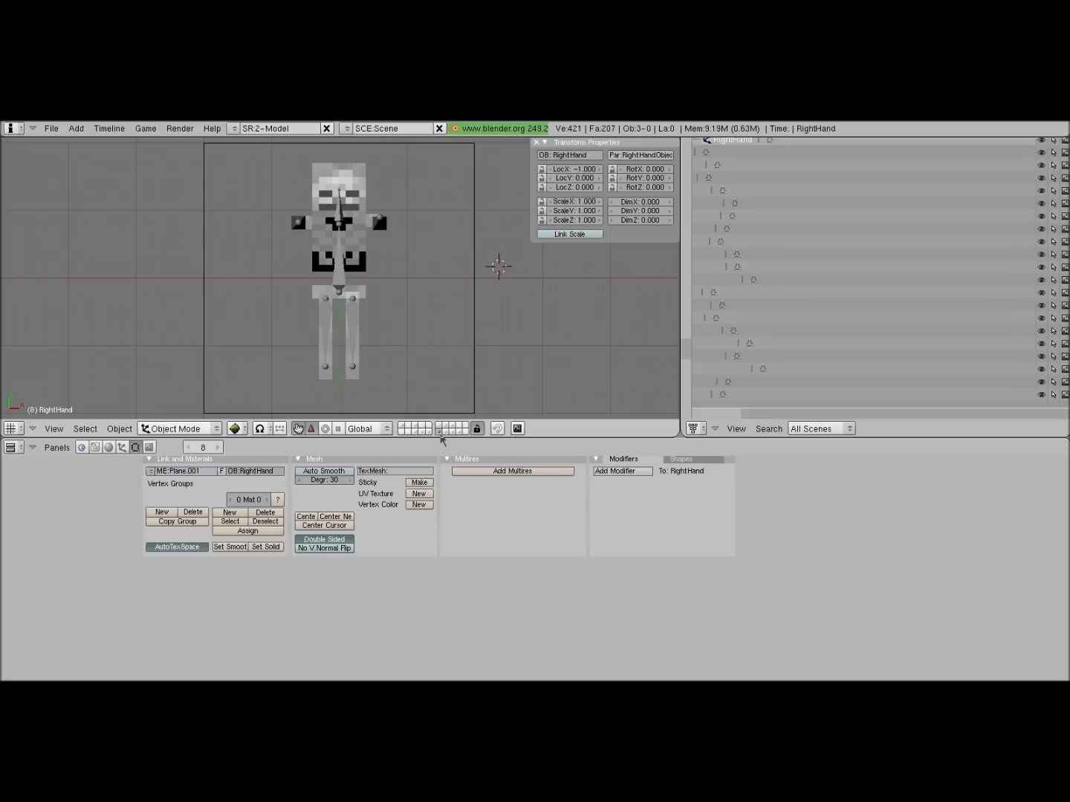
pyautogui.click(444, 435)
pyautogui.click(449, 436)
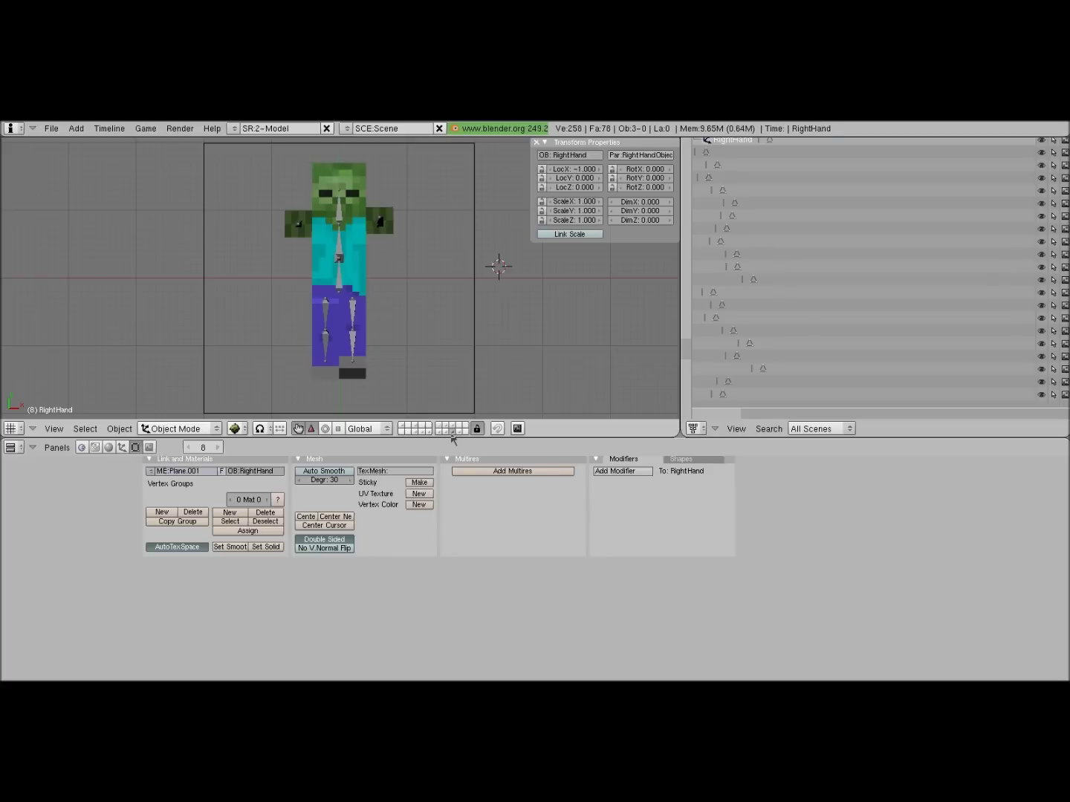
pyautogui.click(454, 437)
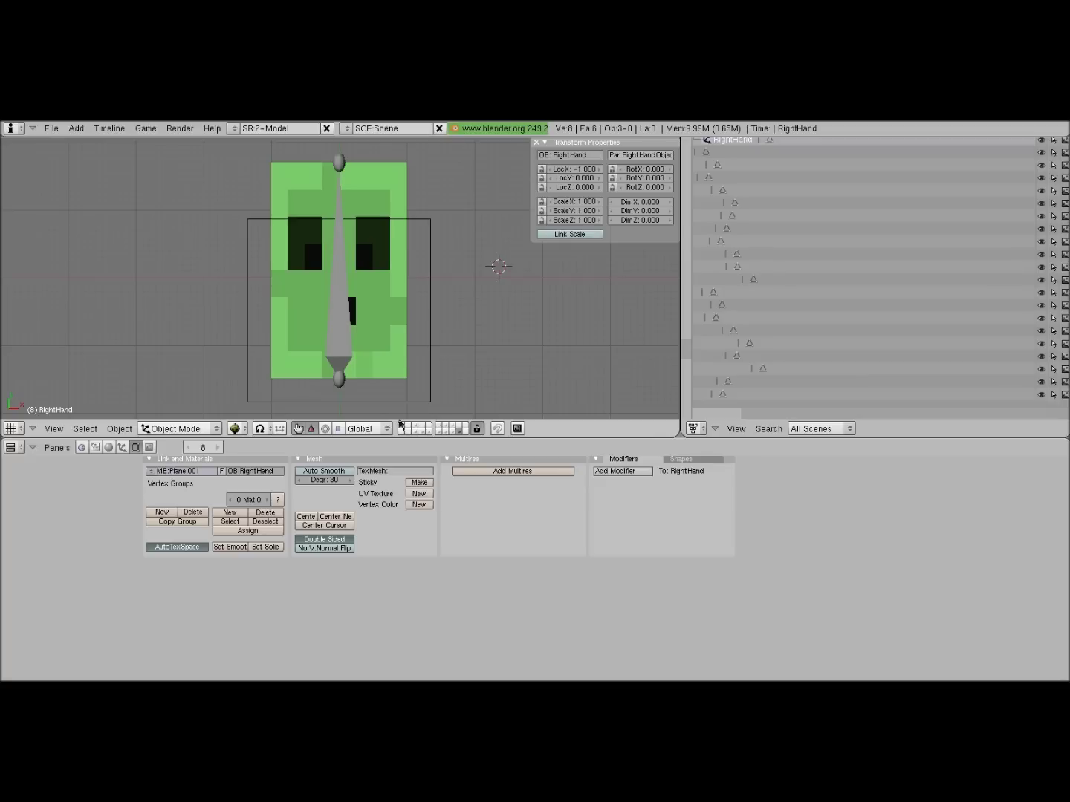
# Step: Enlarge and reposition the mesh editing panels so their settings are easier to read
pyautogui.moveTo(573, 518); pyautogui.dragTo(334, 622, button='middle')
pyautogui.keyDown('ctrl'); pyautogui.scroll(5, 272, 597); pyautogui.keyUp('ctrl')
pyautogui.keyDown('ctrl'); pyautogui.scroll(-5, 272, 597); pyautogui.keyUp('ctrl')
pyautogui.keyDown('ctrl'); pyautogui.scroll(4, 218, 603); pyautogui.keyUp('ctrl')
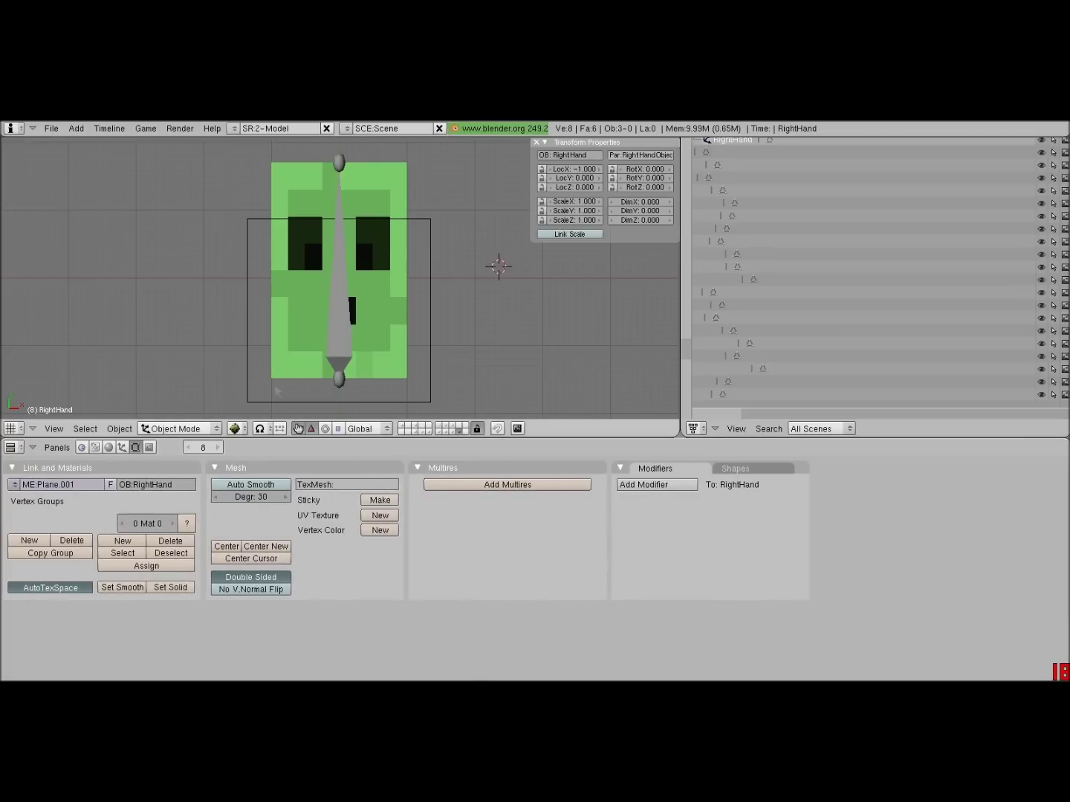
# Step: Examine the slime model and its bones from the front and at an angle, both close up and from farther away
pyautogui.scroll(-4, 276, 392)
pyautogui.scroll(4, 297, 312)
pyautogui.scroll(-4, 312, 252)
pyautogui.scroll(-2, 323, 212)
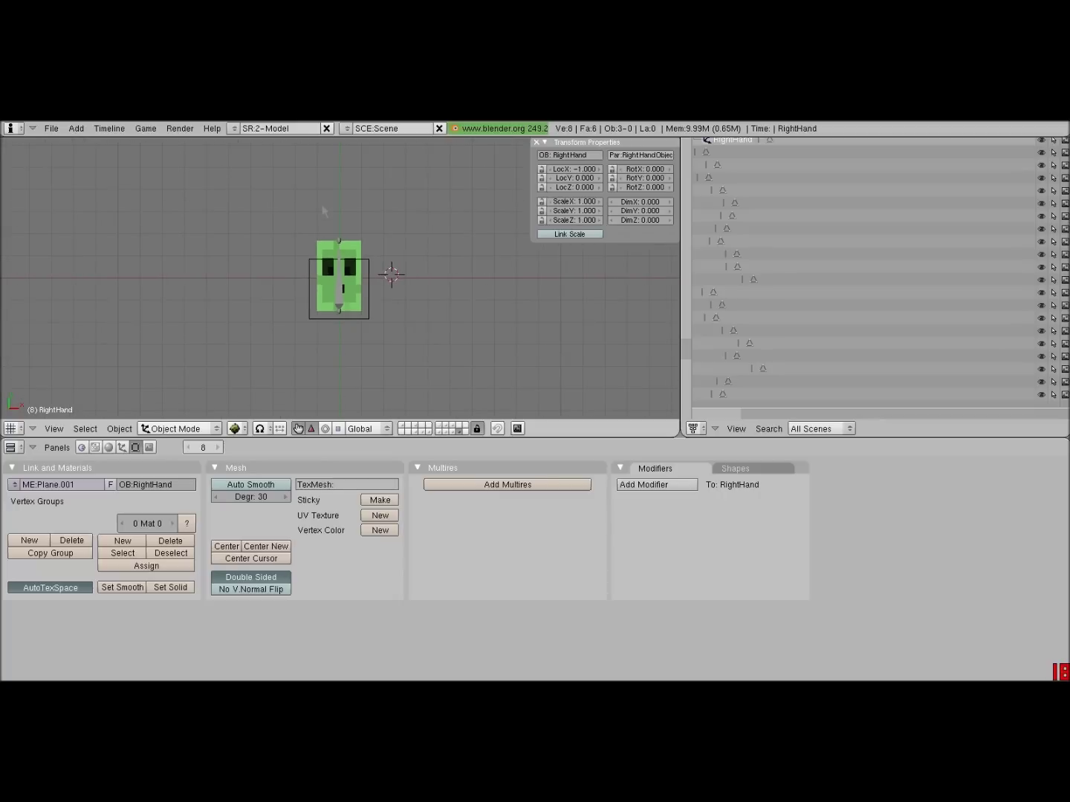
pyautogui.scroll(8, 360, 203)
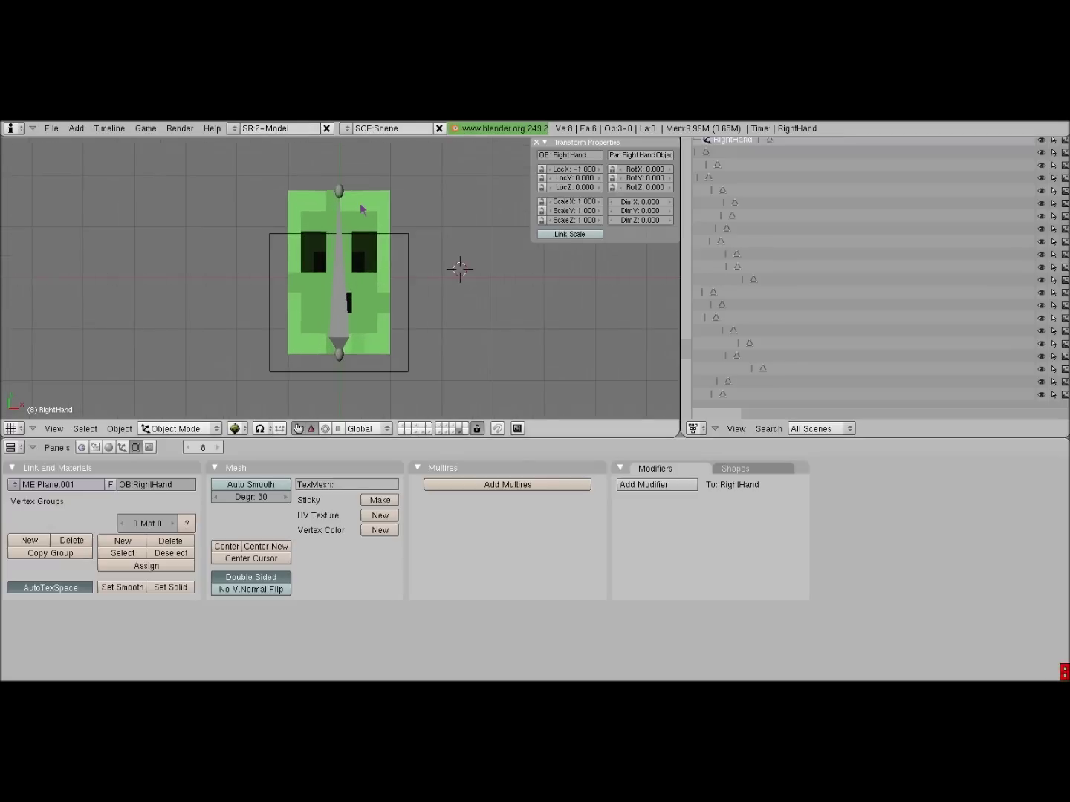
pyautogui.scroll(-4, 379, 214)
pyautogui.moveTo(381, 213); pyautogui.dragTo(406, 249, button='middle')
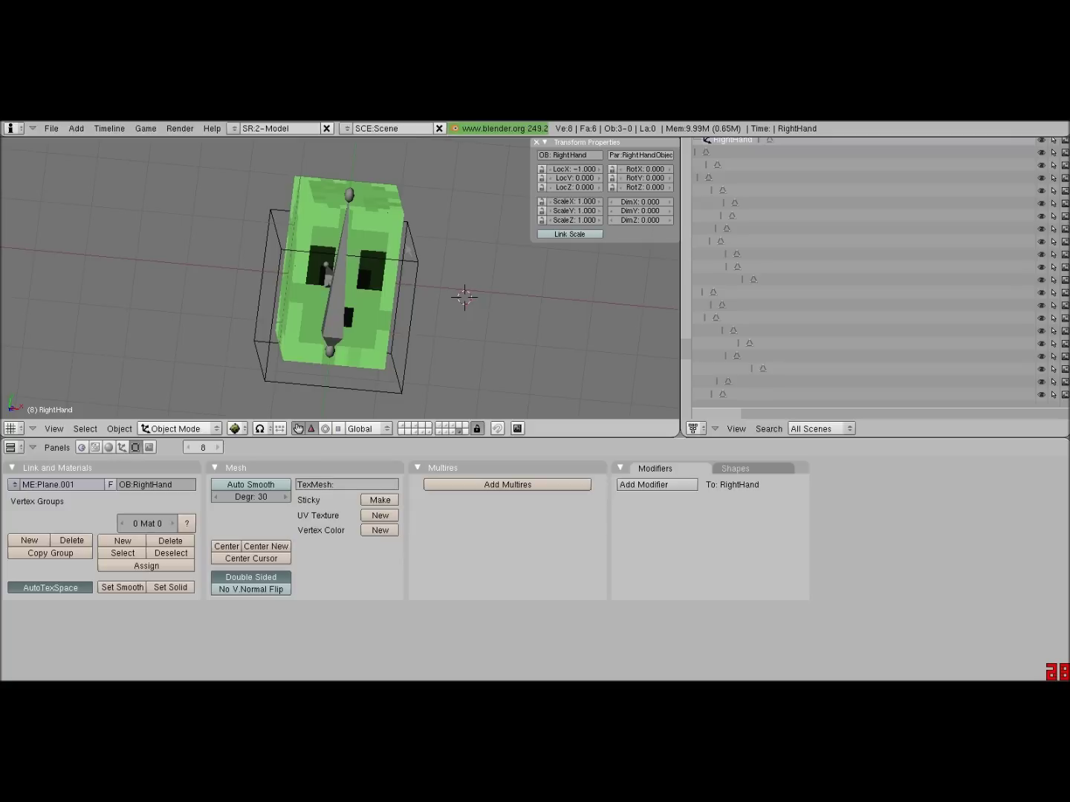
pyautogui.moveTo(407, 249); pyautogui.dragTo(289, 246, button='middle')
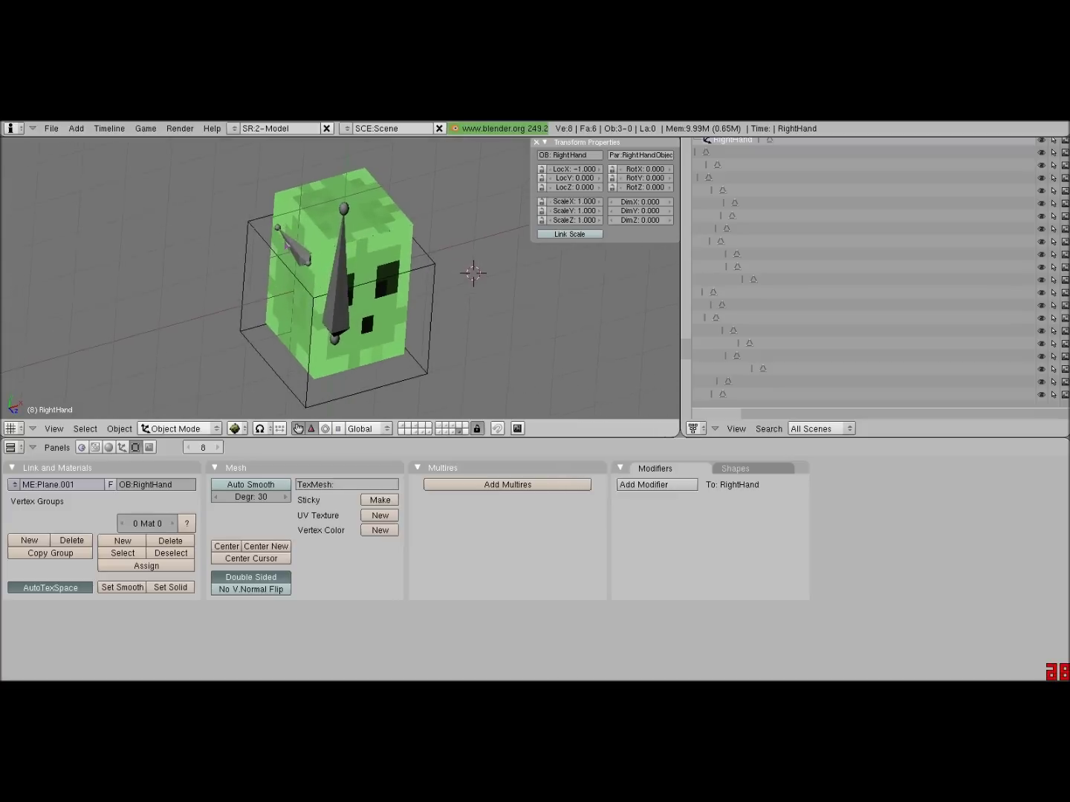
# Step: Examine the contents of the first three layers, including the camera and the white cube
pyautogui.click(402, 428)
pyautogui.scroll(-6, 367, 285)
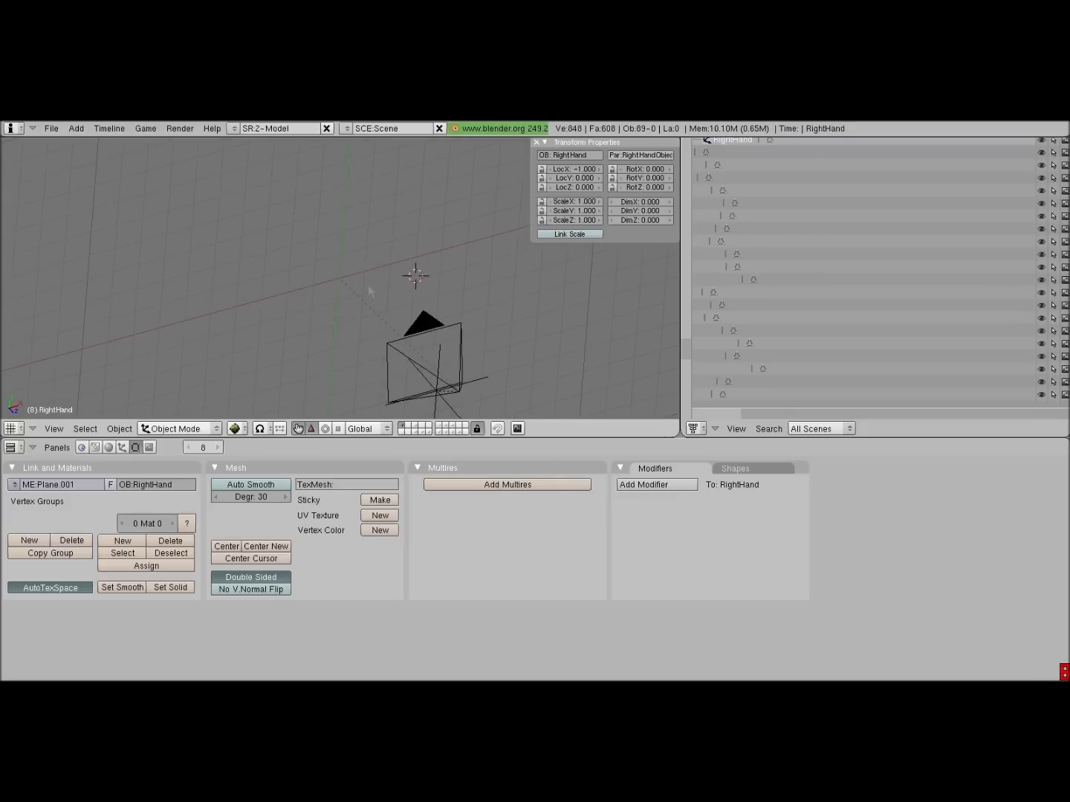
pyautogui.scroll(4, 366, 283)
pyautogui.scroll(-3, 366, 283)
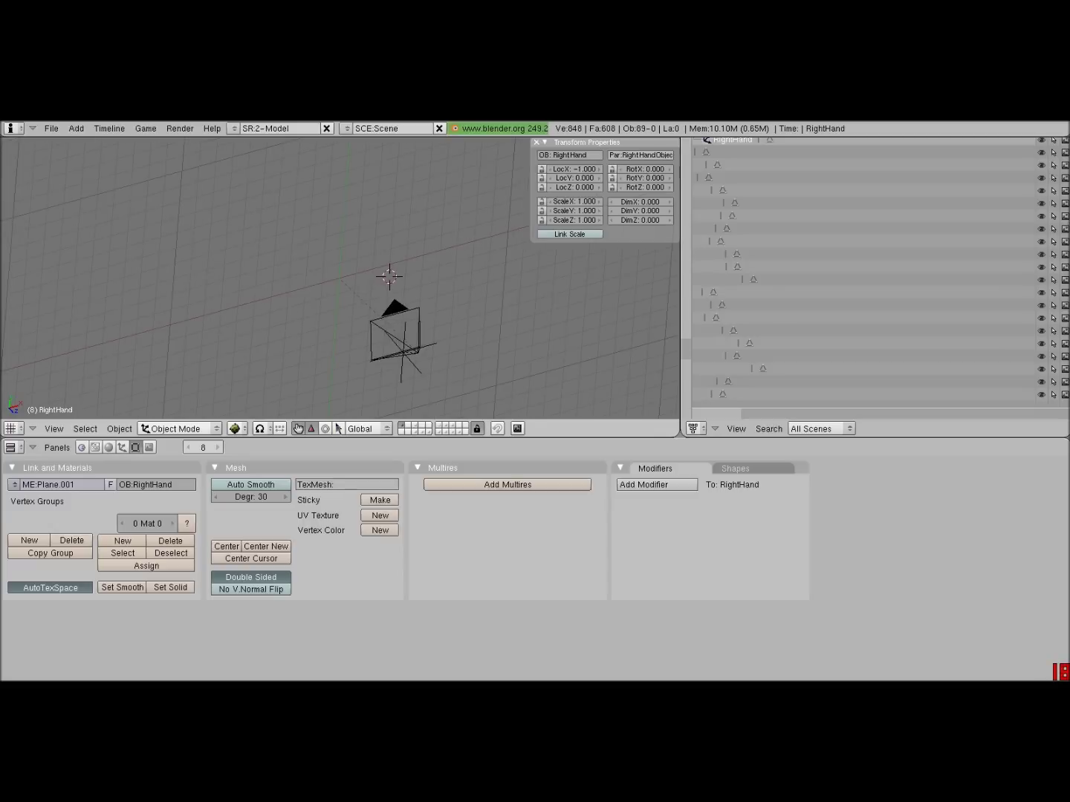
pyautogui.click(407, 430)
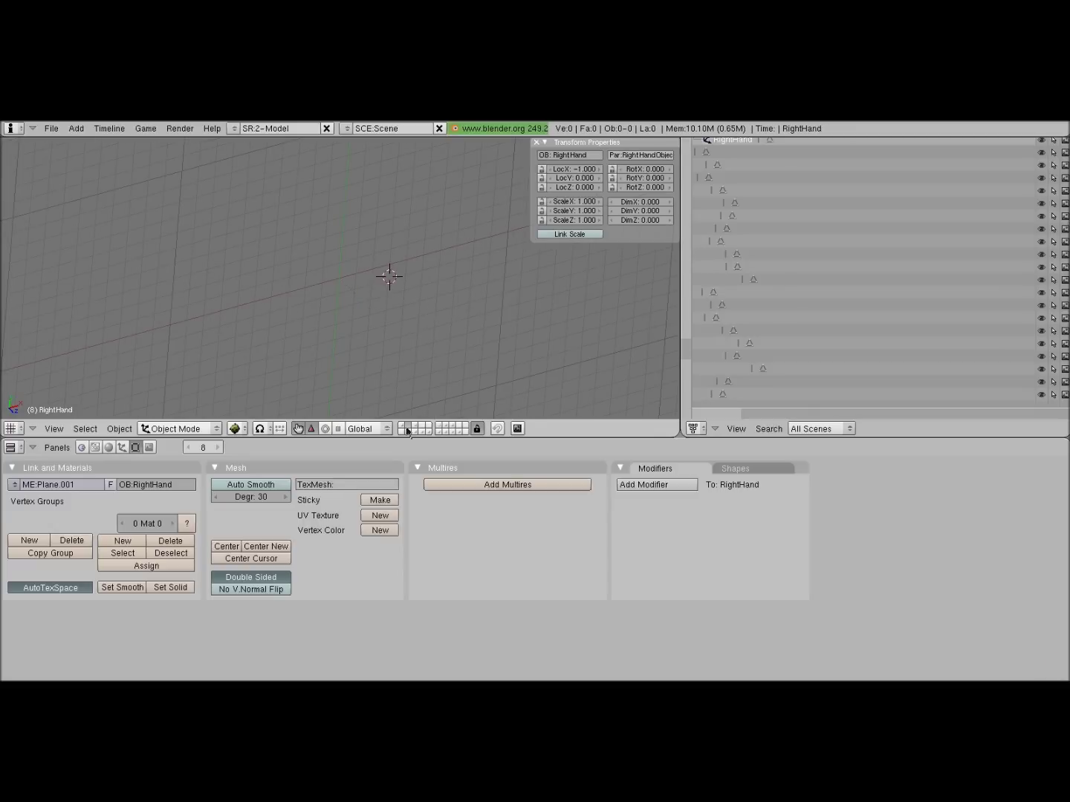
pyautogui.click(415, 428)
pyautogui.scroll(-7, 361, 332)
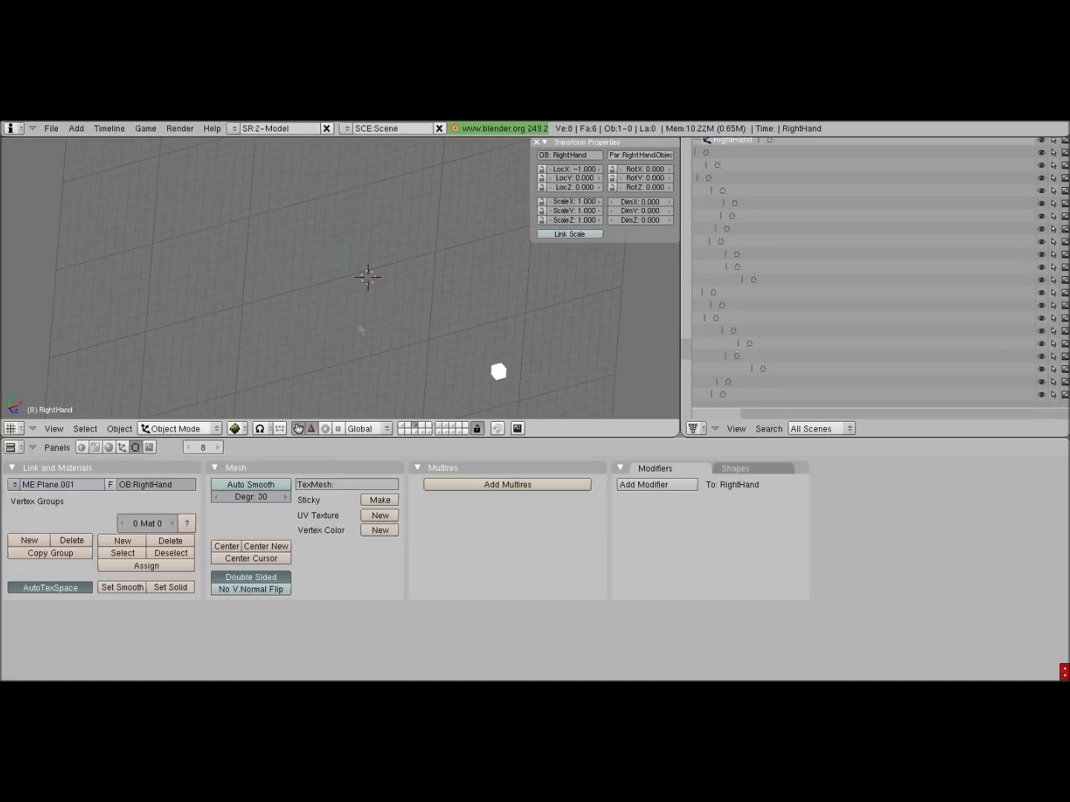
# Step: Reset the 3D cursor to the origin and fit the third layer's contents in the view
pyautogui.scroll(9, 359, 325)
pyautogui.moveTo(359, 325); pyautogui.dragTo(328, 183, button='middle')
pyautogui.hotkey('shift', 'c')
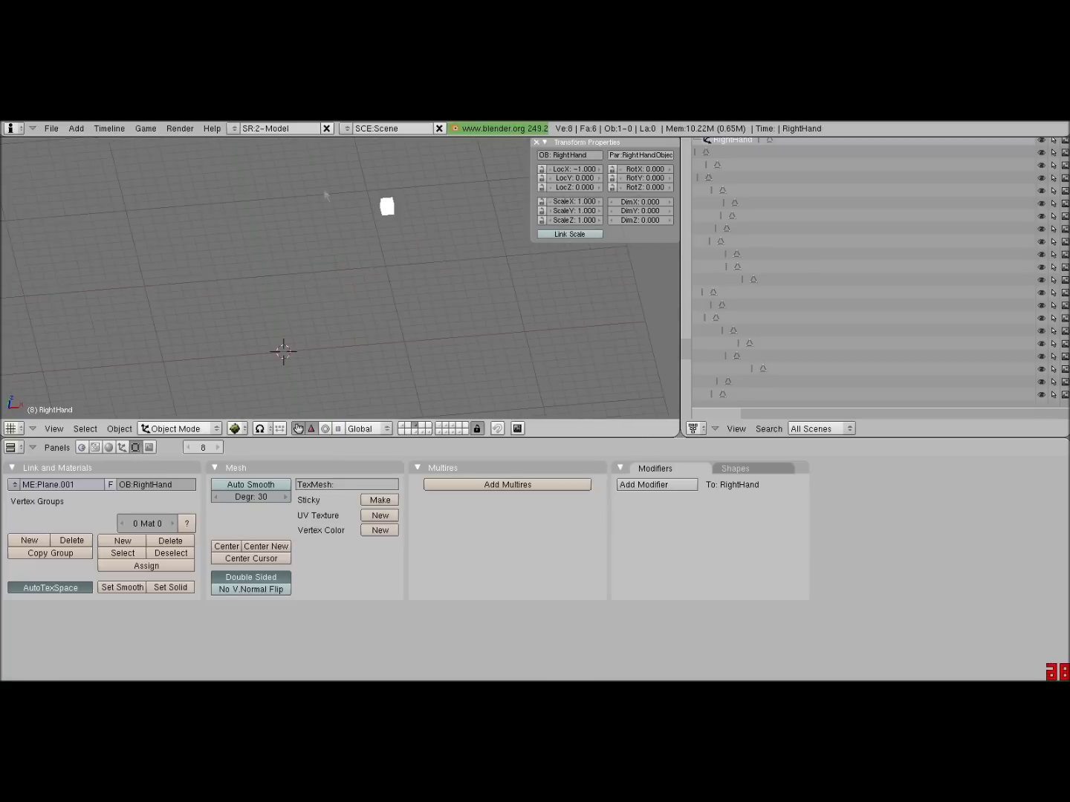
pyautogui.scroll(-2, 341, 212)
pyautogui.moveTo(371, 231)
pyautogui.mouseDown(button='middle')
pyautogui.moveTo(350, 256)
pyautogui.moveTo(376, 224)
pyautogui.mouseUp(button='middle')
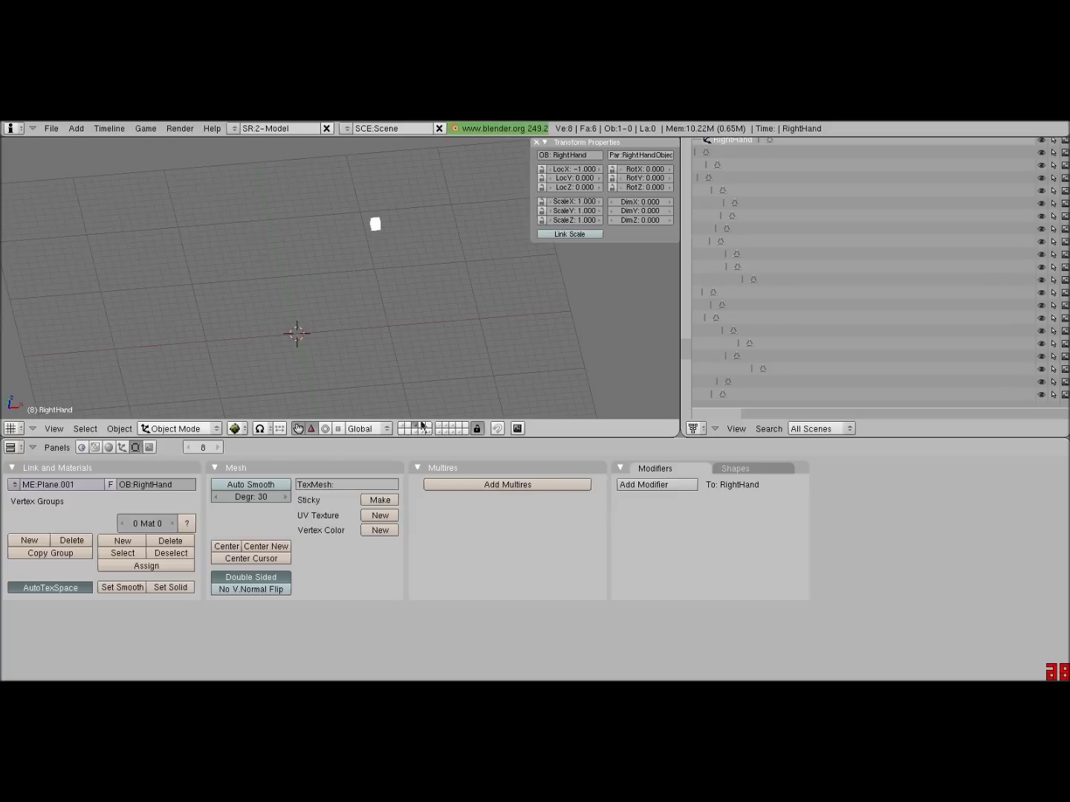
# Step: Examine the Steve, pig, sheep, skeleton, creeper and zombie models by showing their layers one after another
pyautogui.click(425, 428)
pyautogui.click(438, 429)
pyautogui.press('Home')
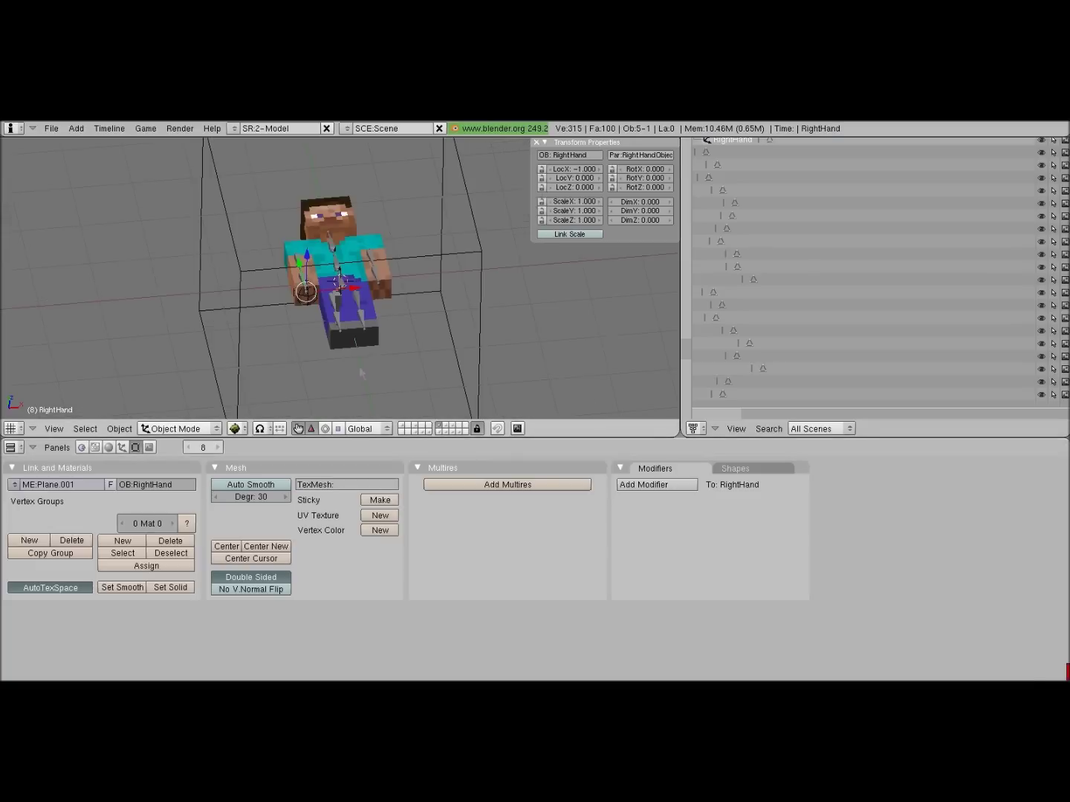
pyautogui.moveTo(359, 367); pyautogui.dragTo(353, 423, button='middle')
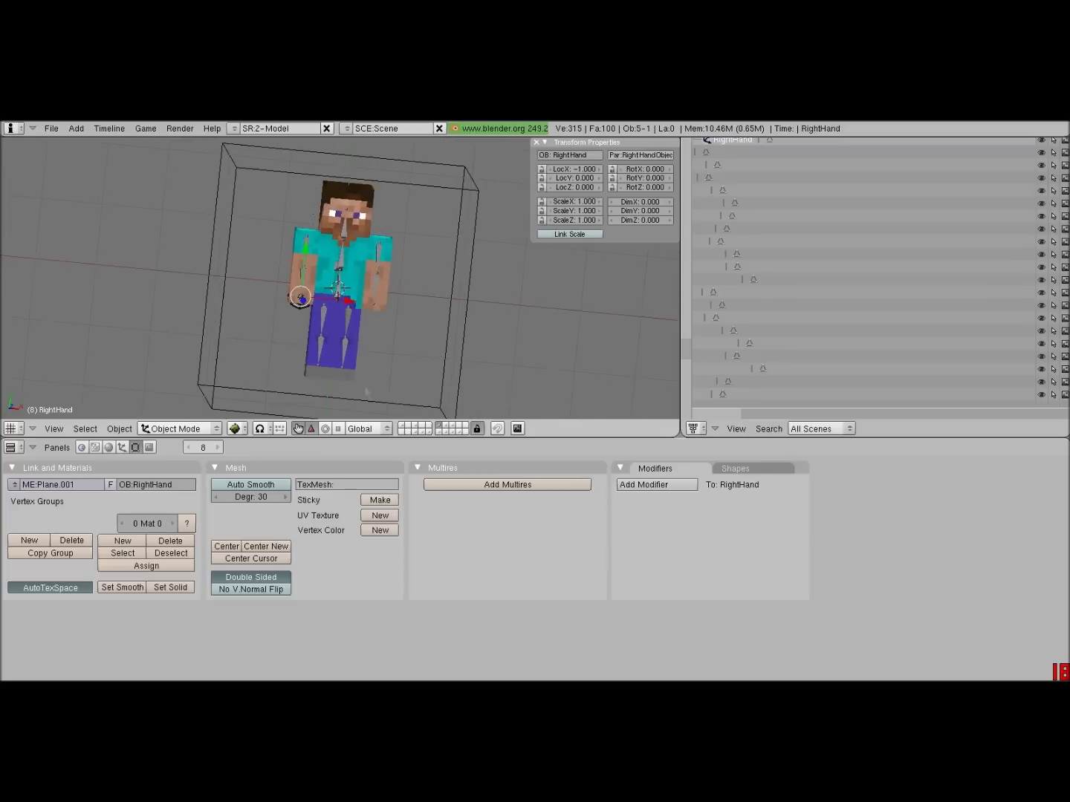
pyautogui.click(448, 429)
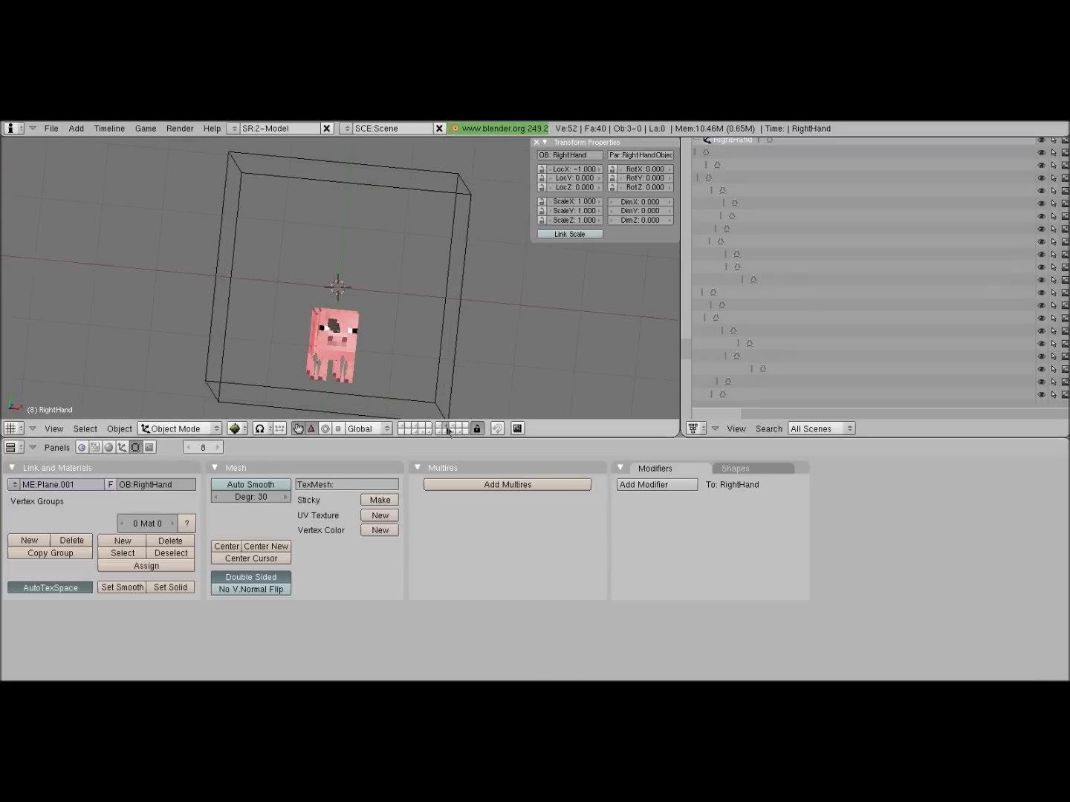
pyautogui.click(455, 429)
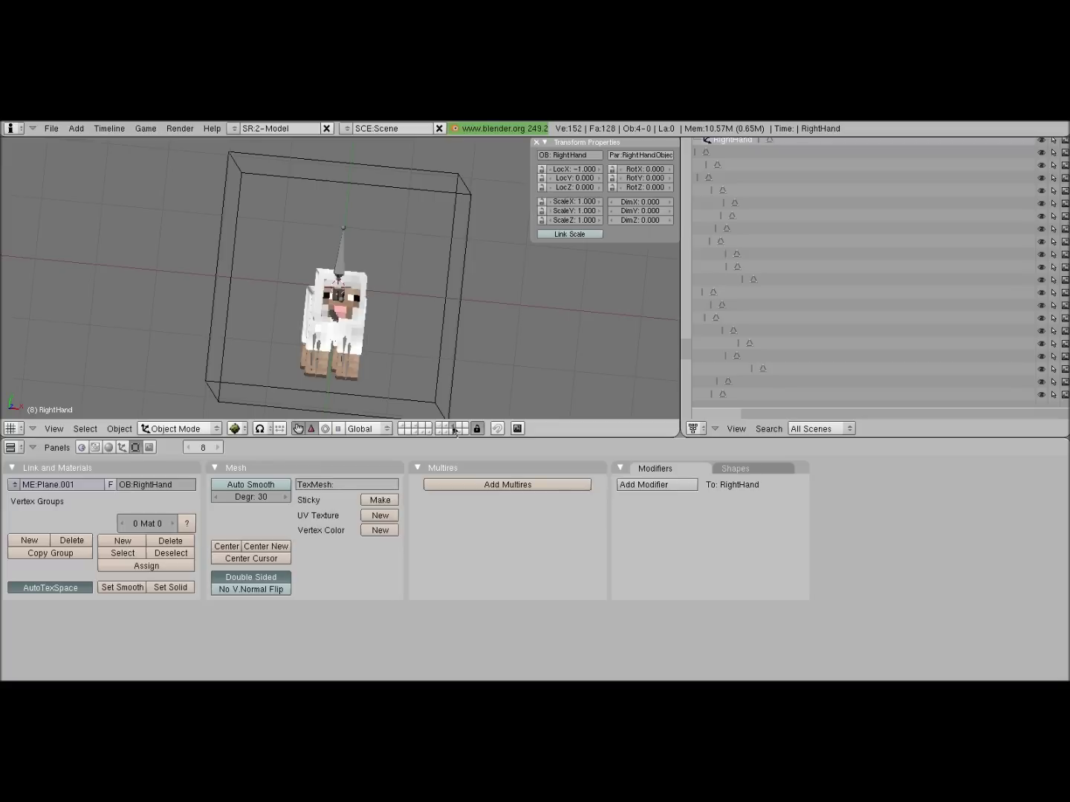
pyautogui.click(442, 430)
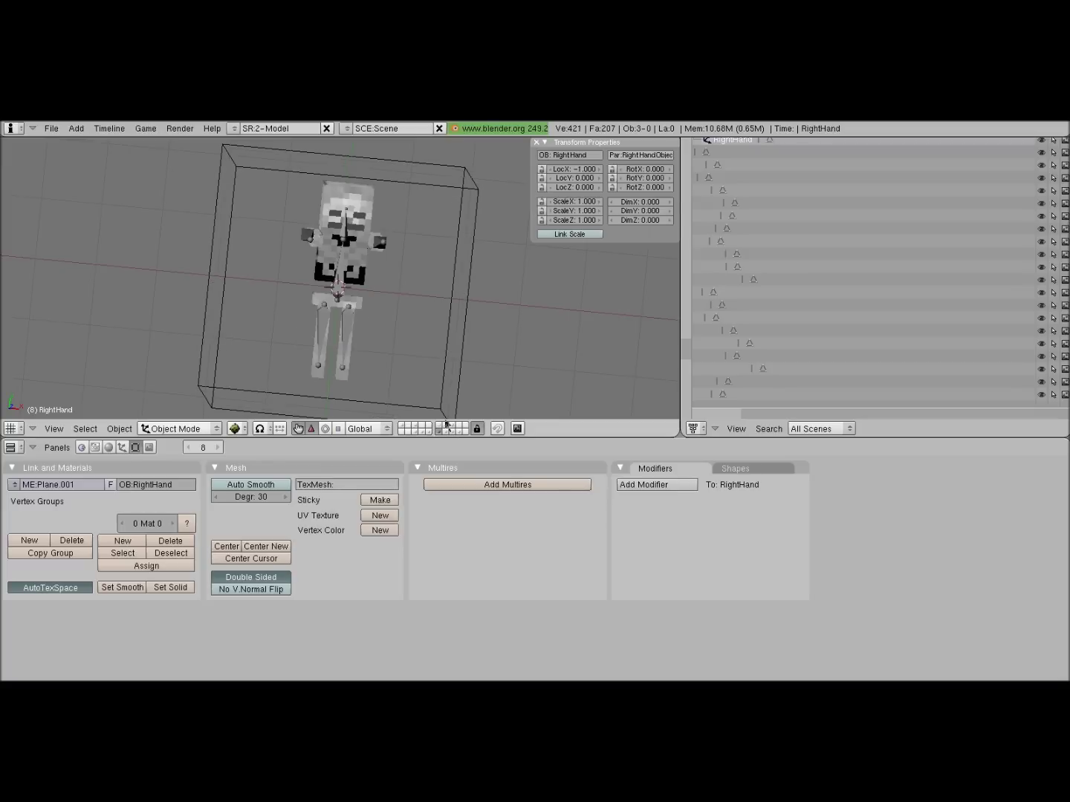
pyautogui.click(446, 425)
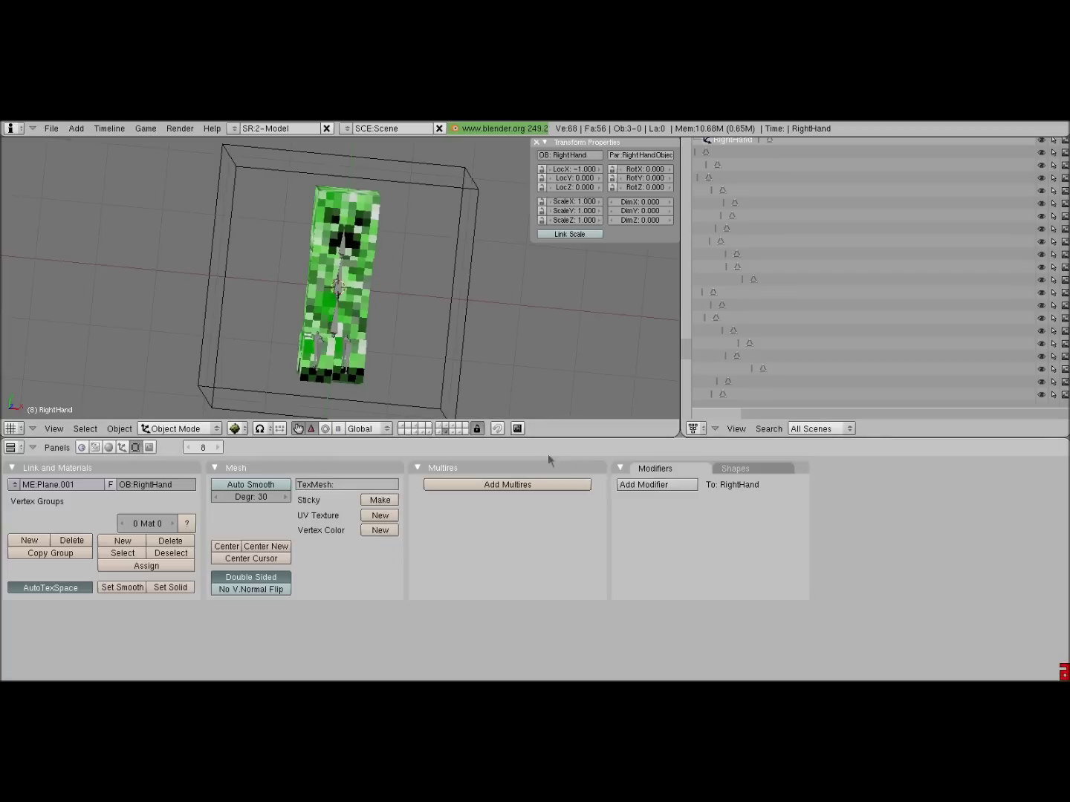
pyautogui.click(452, 431)
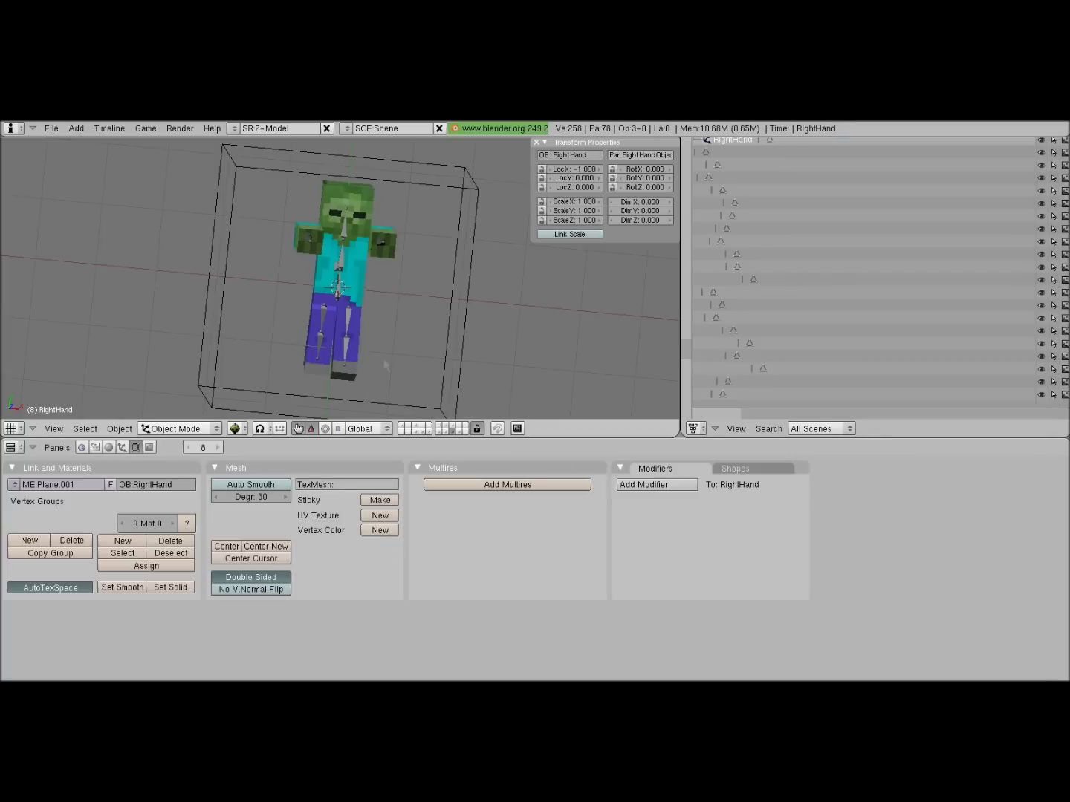
# Step: Show the slime's layer and preview the slime's animation, stopping playback when done
pyautogui.press('8')
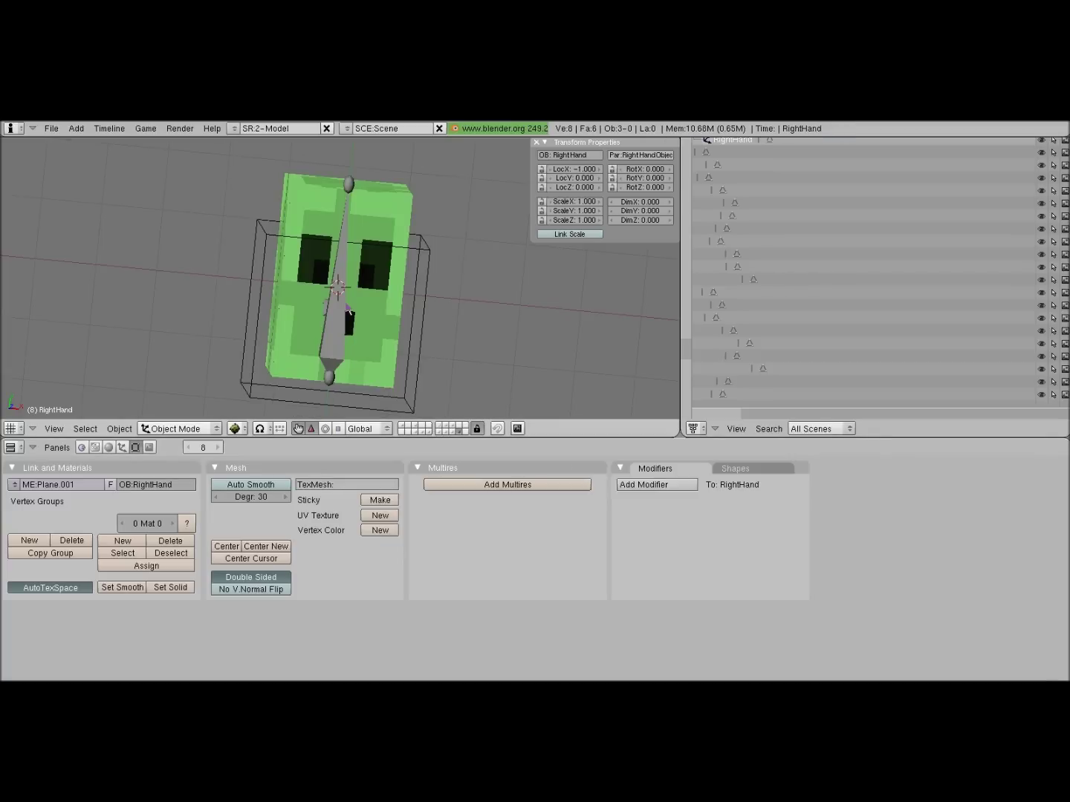
pyautogui.hotkey('alt', 'a')
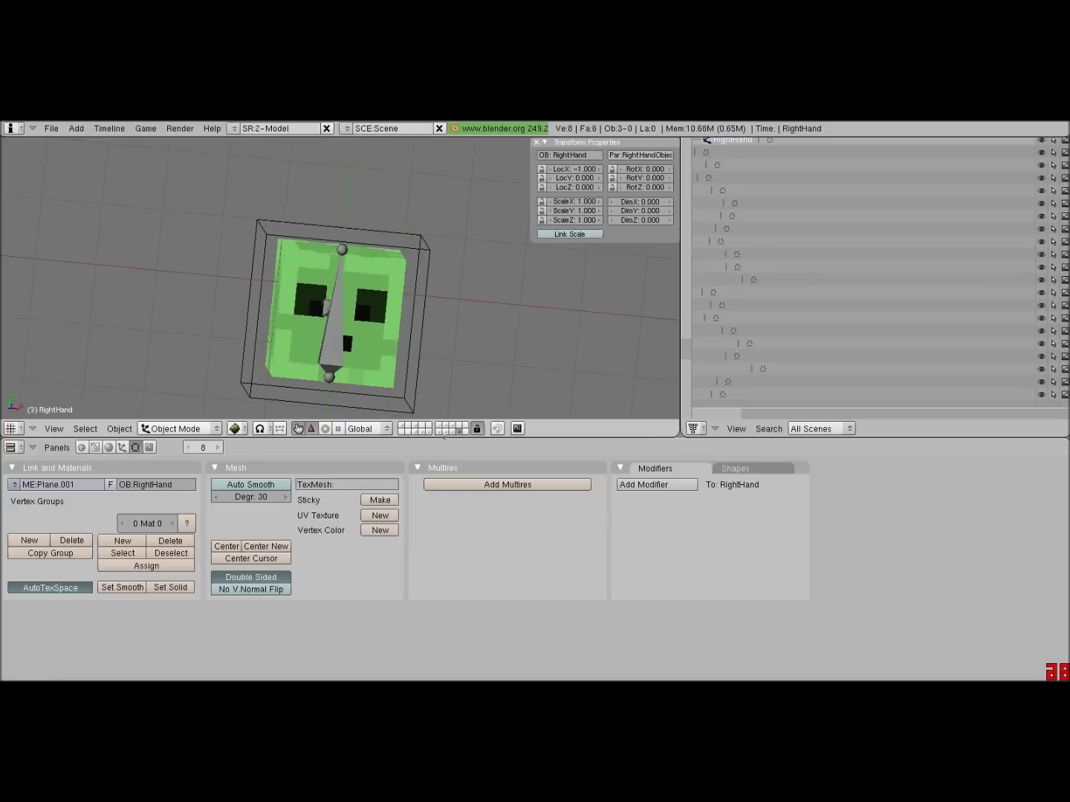
pyautogui.press('Escape')
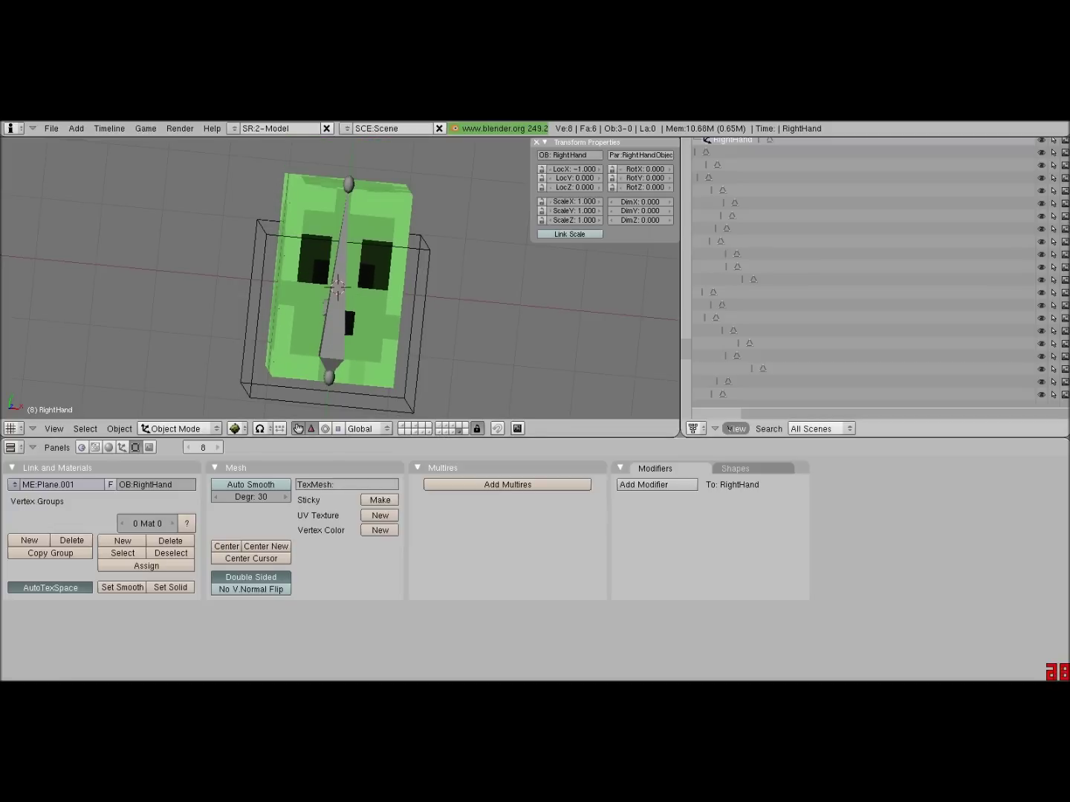
# Step: Replace the Outliner with the Action Editor and select the slime's armature, SlimeRig, to load its Slime-Strech action
pyautogui.click(696, 428)
pyautogui.click(706, 390)
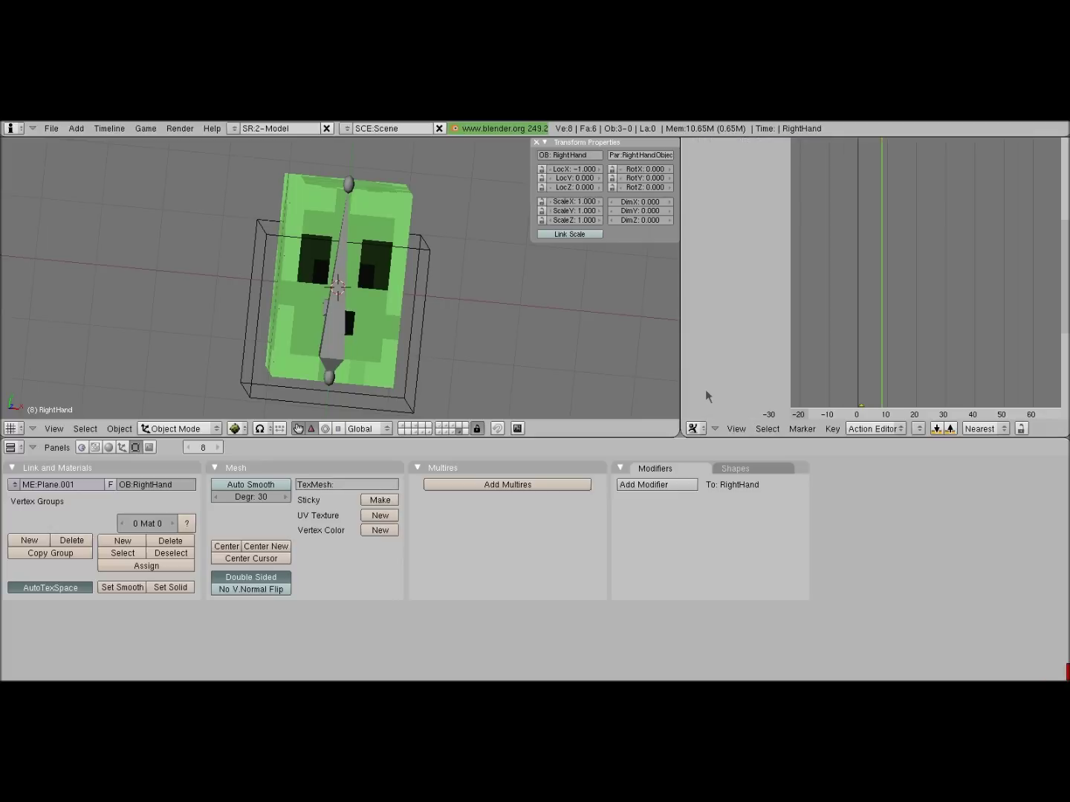
pyautogui.rightClick(386, 327)
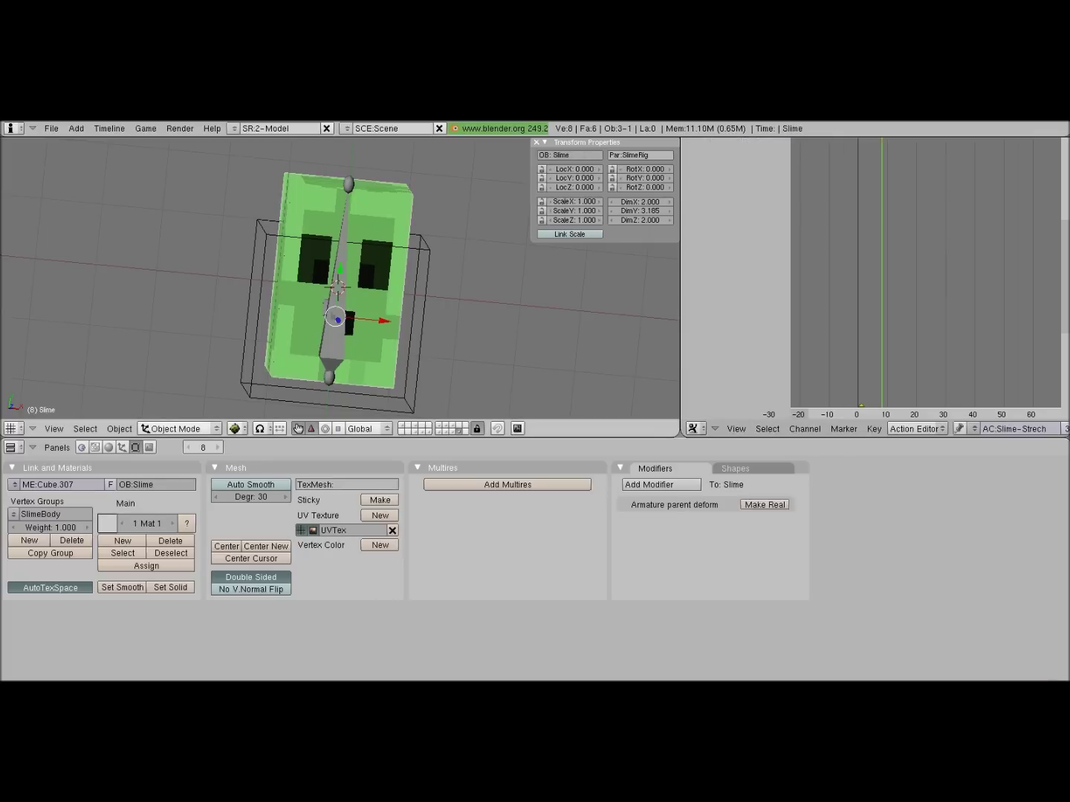
pyautogui.rightClick(428, 328)
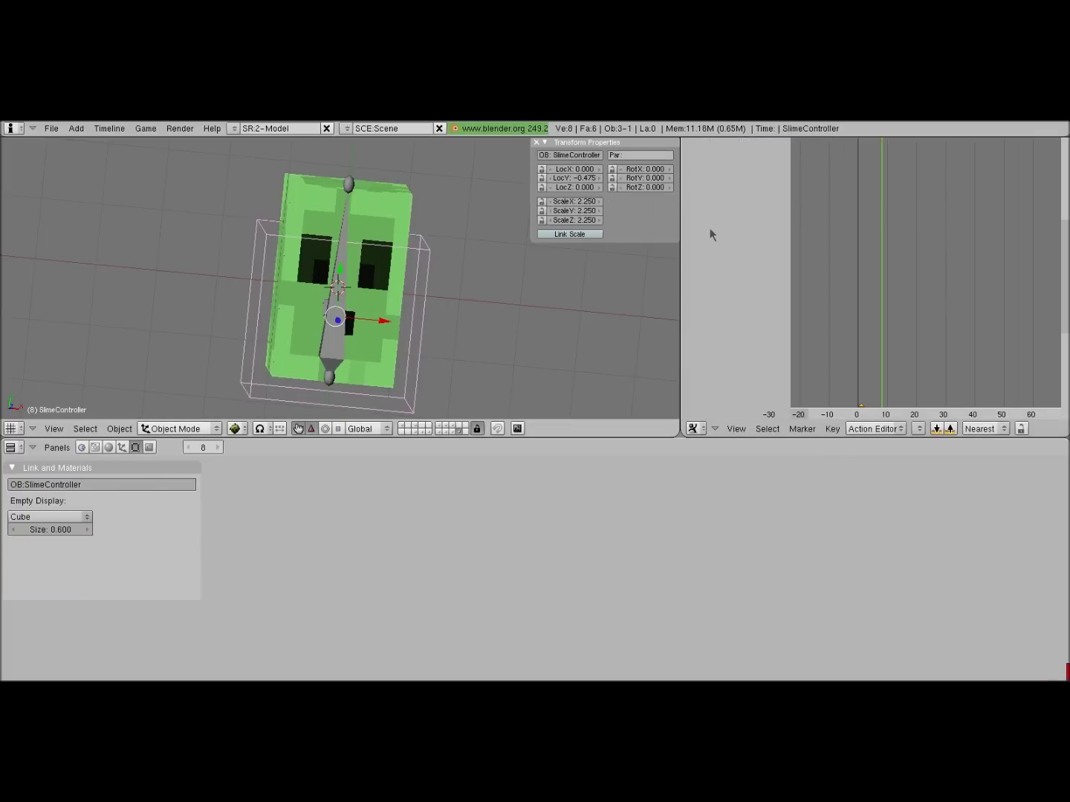
pyautogui.moveTo(870, 313); pyautogui.dragTo(931, 320, button='middle')
pyautogui.moveTo(348, 303); pyautogui.dragTo(298, 362, button='middle')
pyautogui.rightClick(328, 229)
pyautogui.rightClick(336, 232)
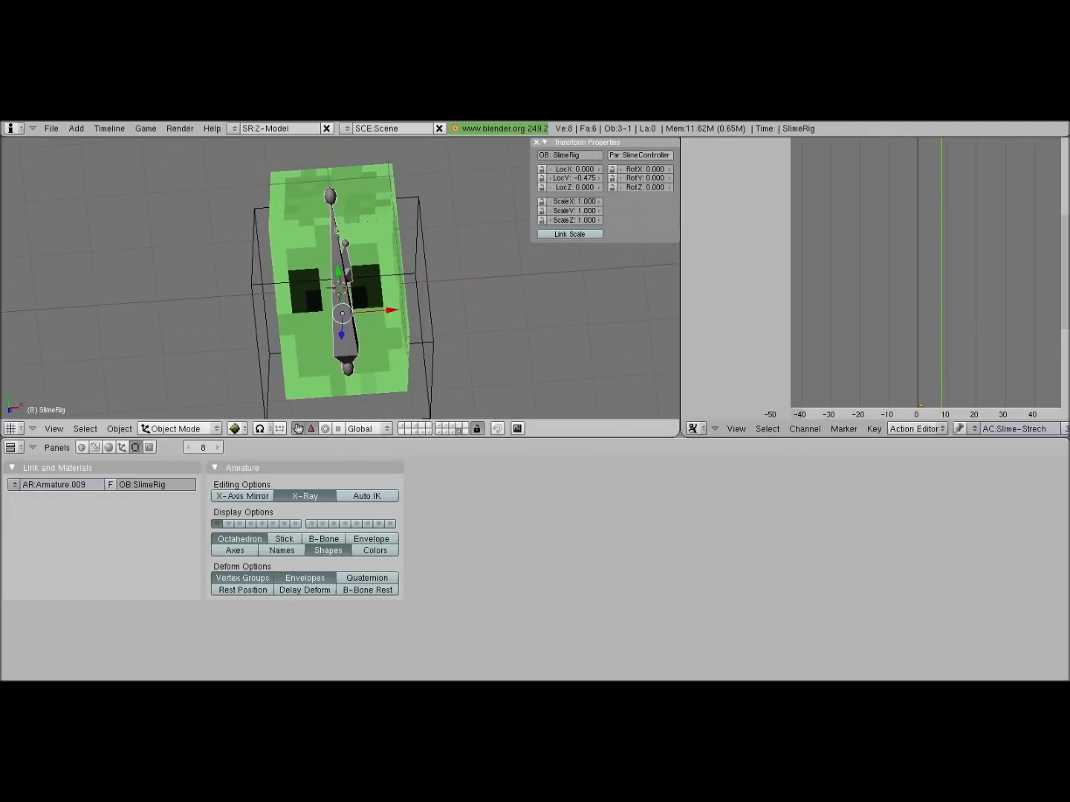
# Step: Enlarge the armature's editing panels to fill their area
pyautogui.keyDown('ctrl'); pyautogui.moveTo(165, 465); pyautogui.dragTo(146, 507, button='middle'); pyautogui.keyUp('ctrl')
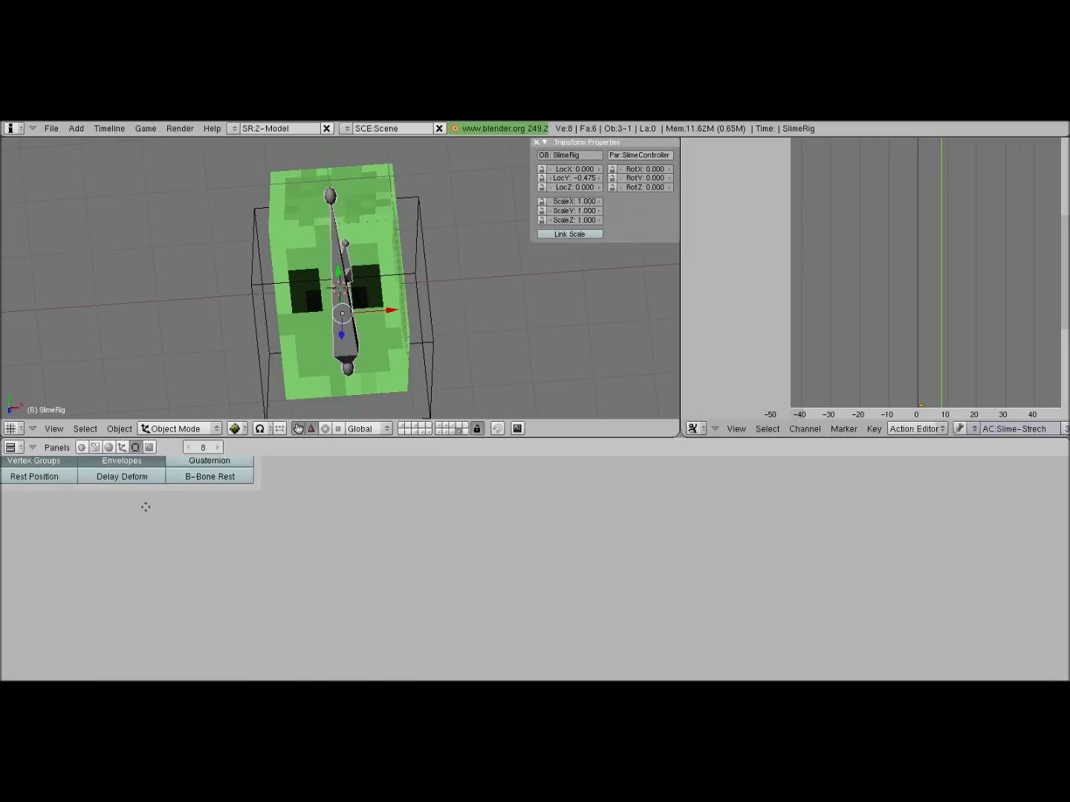
pyautogui.press('Home')
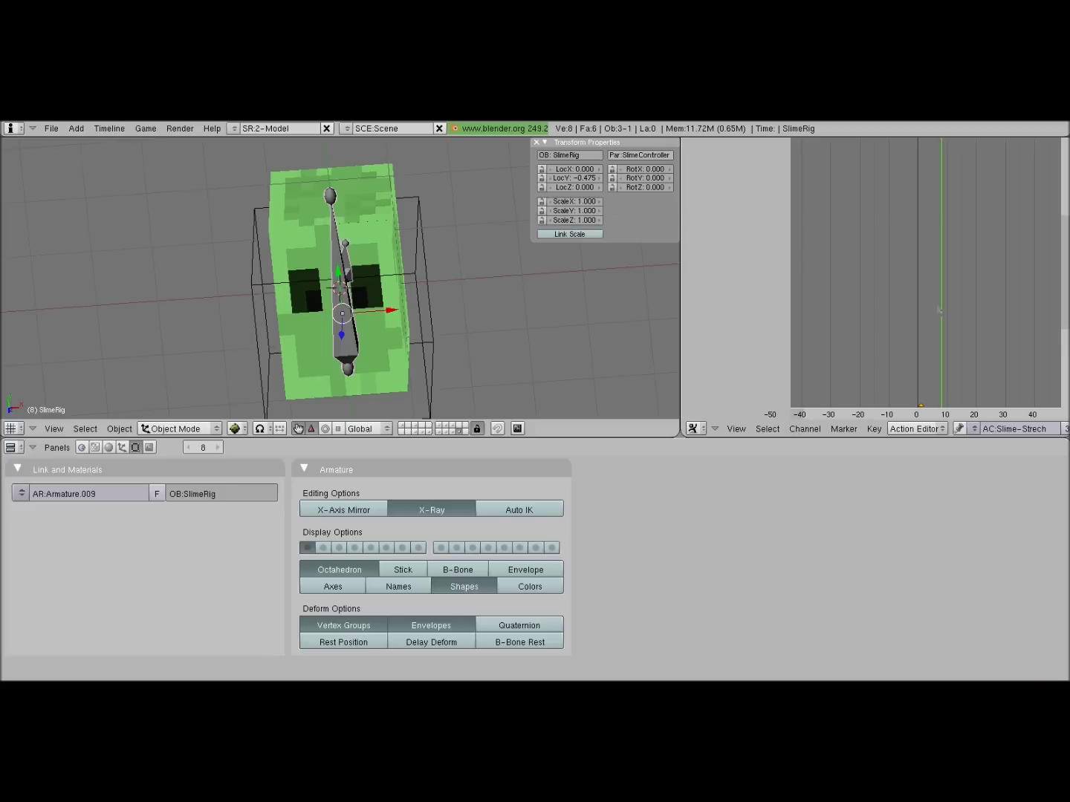
# Step: Switch the animation editor to ShapeKey Editor mode and back to Action Editor mode
pyautogui.click(930, 429)
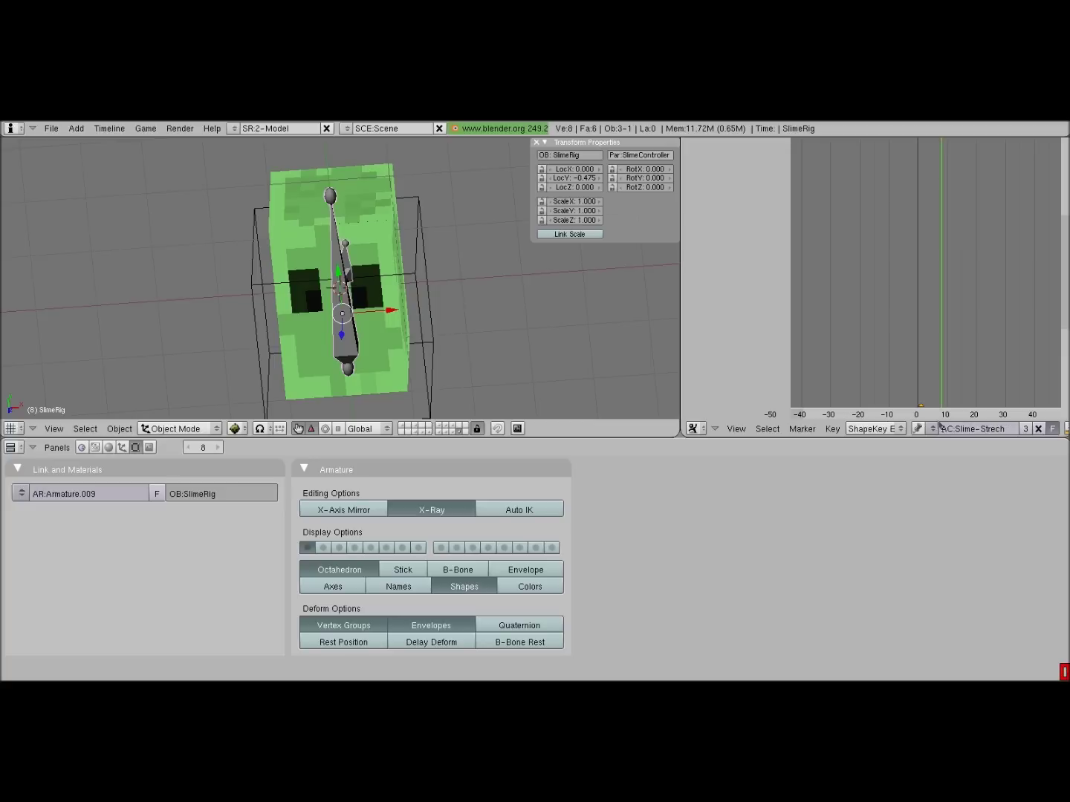
pyautogui.click(881, 429)
pyautogui.click(886, 419)
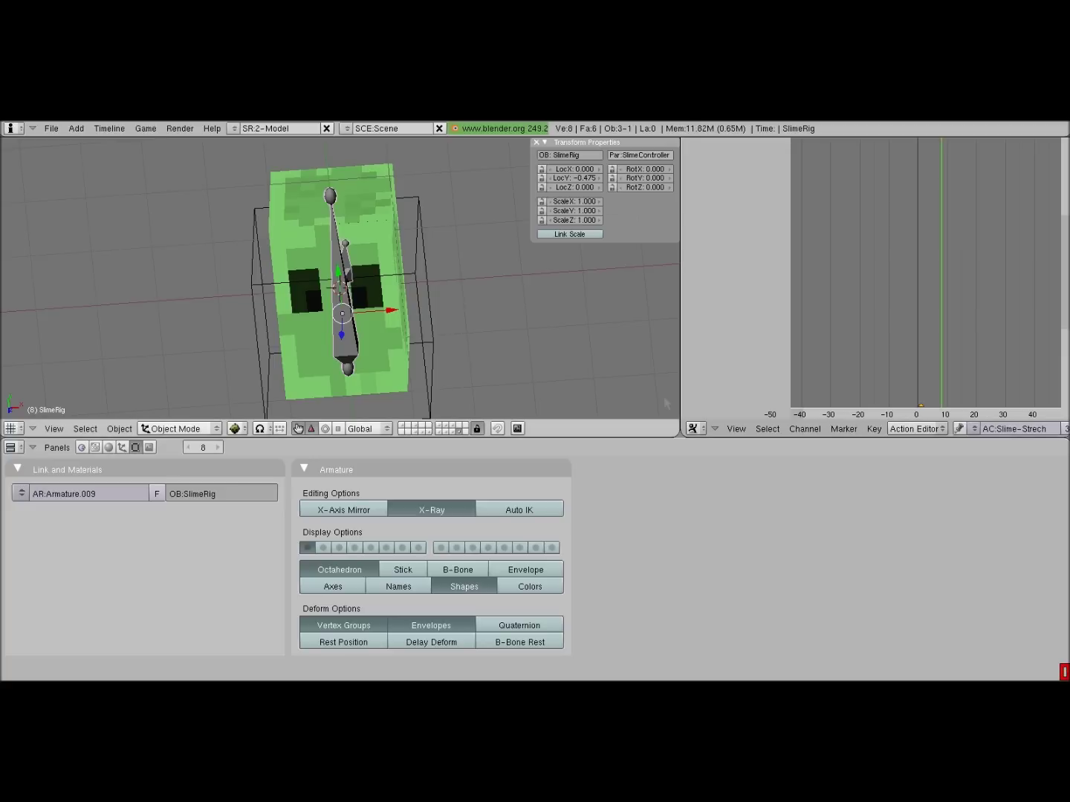
# Step: Put the slime's armature into Pose Mode and examine its SlimeController and body bones from the side
pyautogui.moveTo(666, 404); pyautogui.dragTo(518, 301, button='middle')
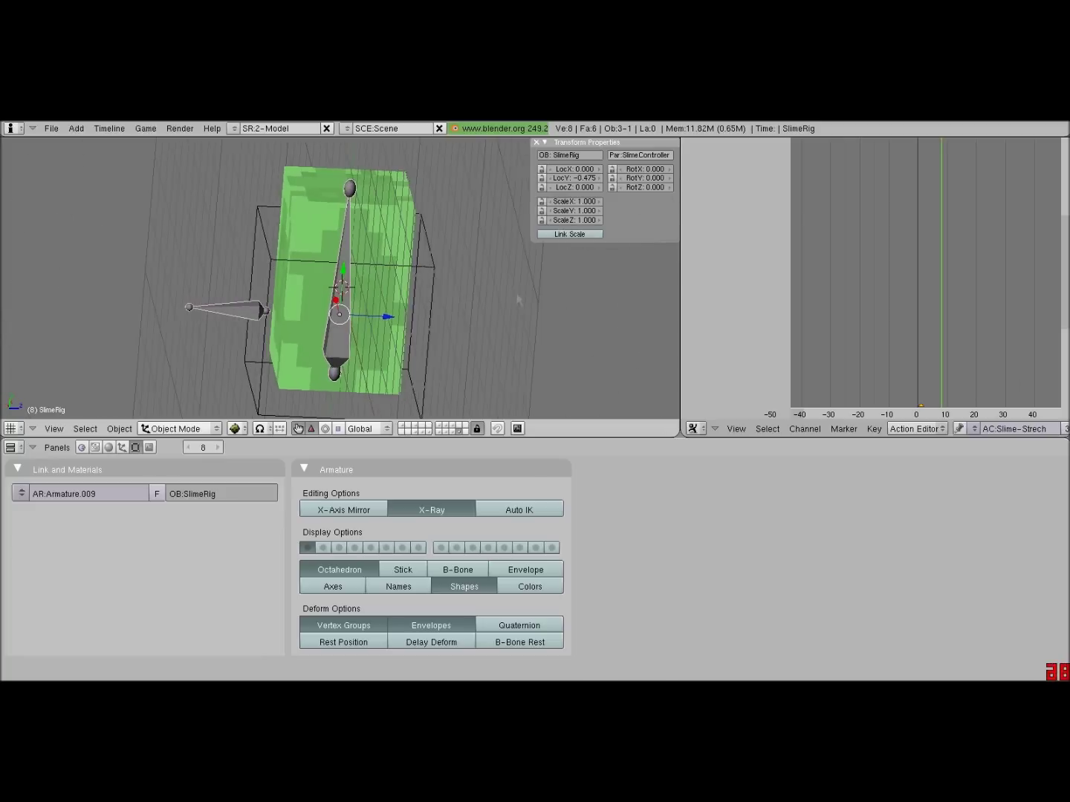
pyautogui.hotkey('ctrl', 'Tab')
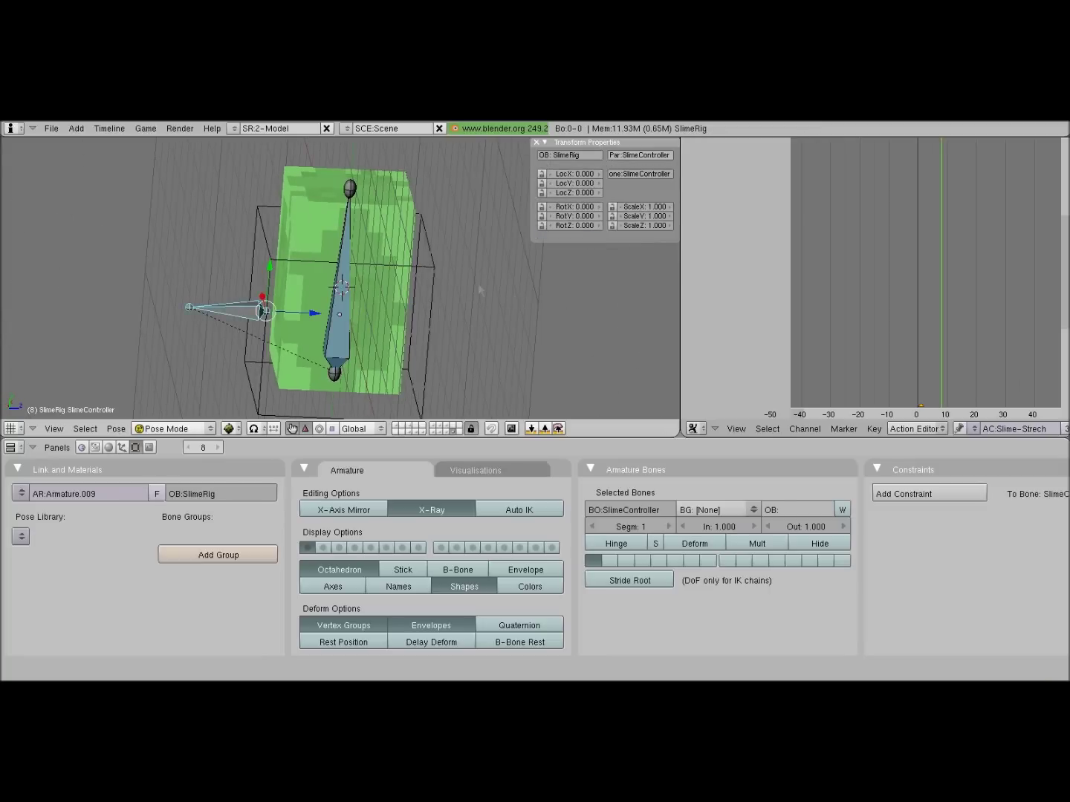
pyautogui.moveTo(480, 289); pyautogui.dragTo(420, 299, button='middle')
pyautogui.scroll(-3, 420, 299)
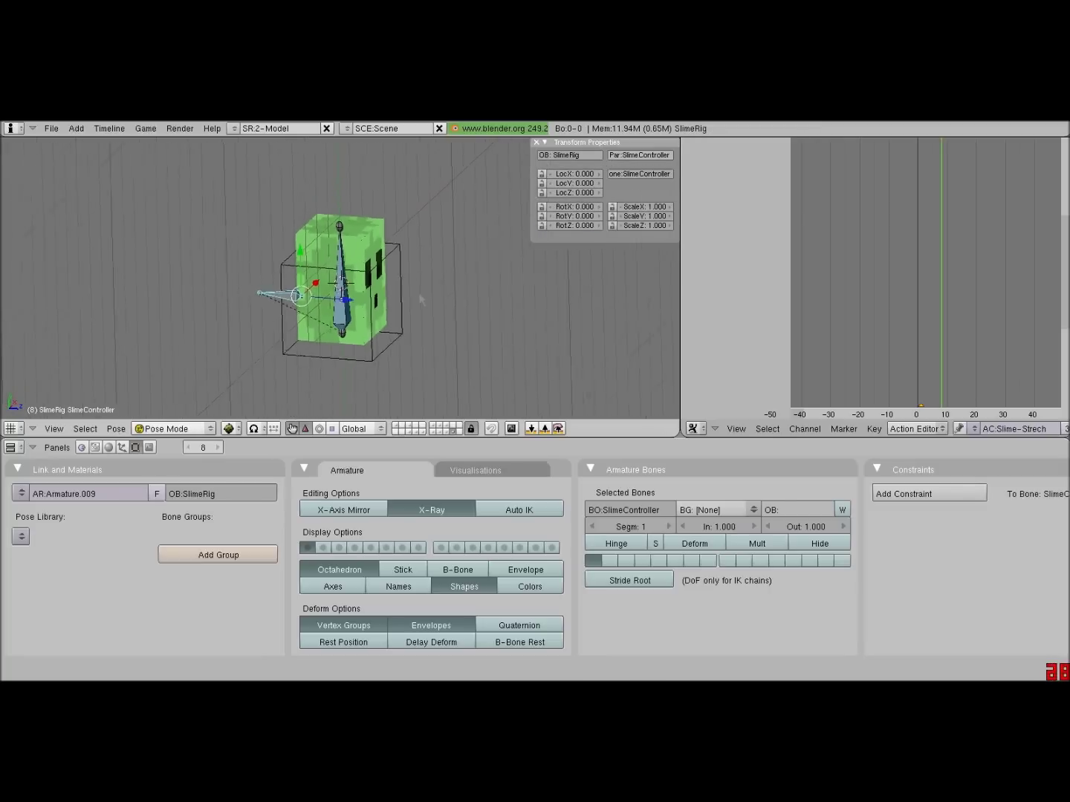
pyautogui.scroll(-1, 420, 299)
pyautogui.scroll(5, 411, 300)
pyautogui.scroll(-1, 401, 328)
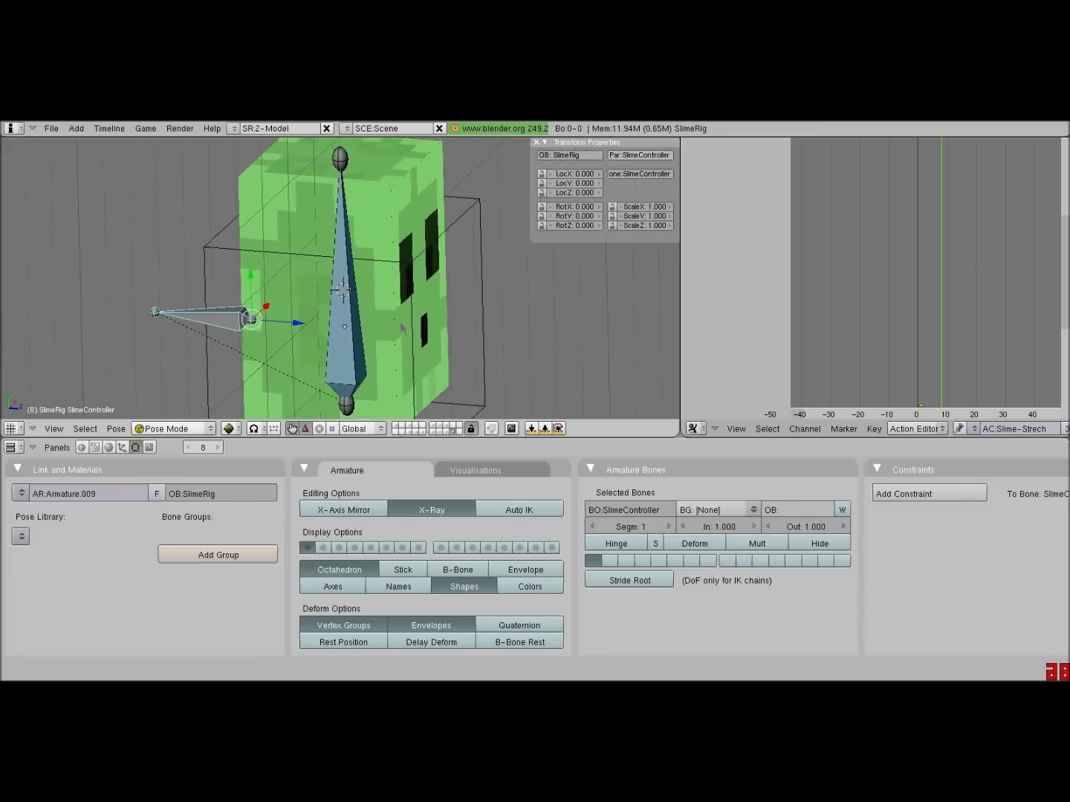
pyautogui.scroll(-3, 405, 327)
# Step: Toggle SlimeRig between Object Mode and Pose Mode, ending in Pose Mode, and select the SlimeBody bone
pyautogui.hotkey('ctrl', 'Tab')
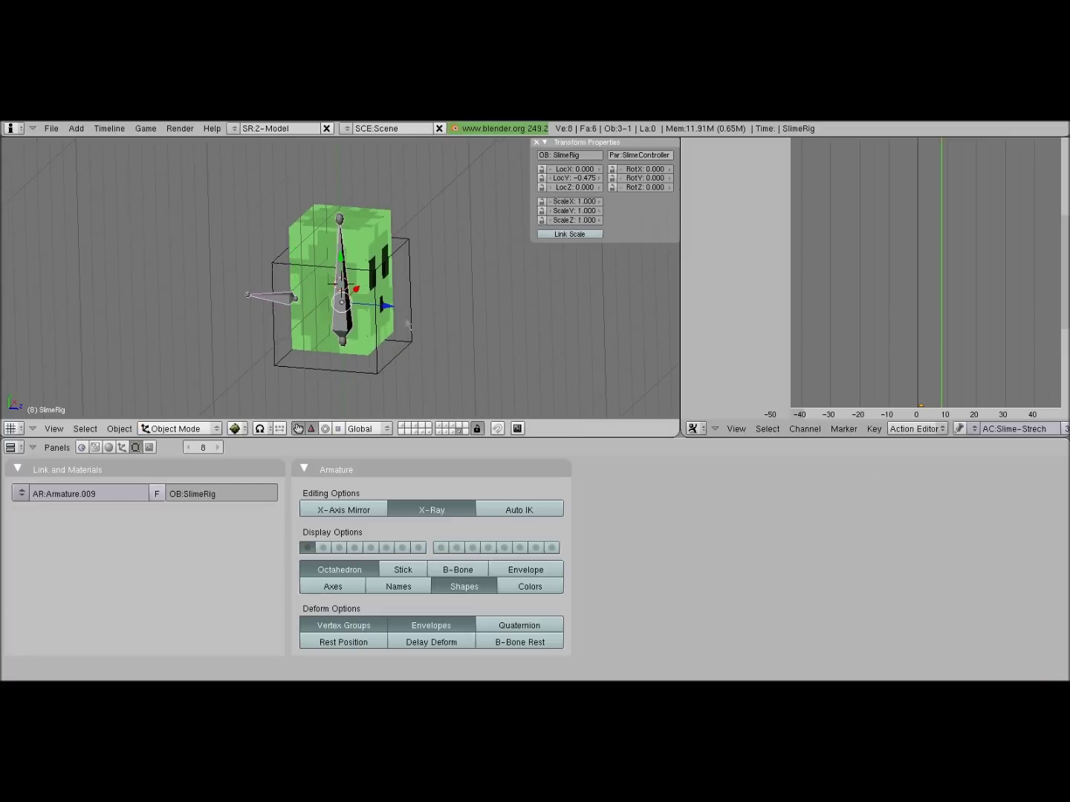
pyautogui.hotkey('ctrl', 'Tab')
pyautogui.hotkey('ctrl', 'Tab')
pyautogui.hotkey('ctrl', 'Tab')
pyautogui.scroll(5, 348, 308)
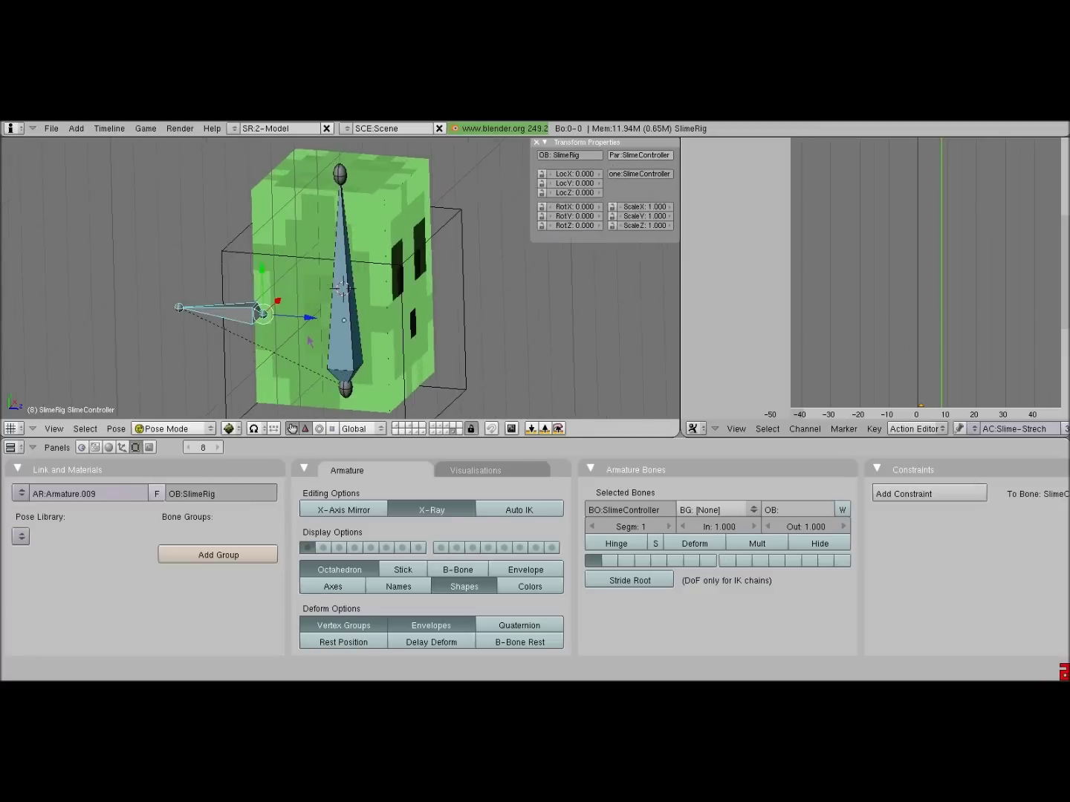
pyautogui.rightClick(338, 361)
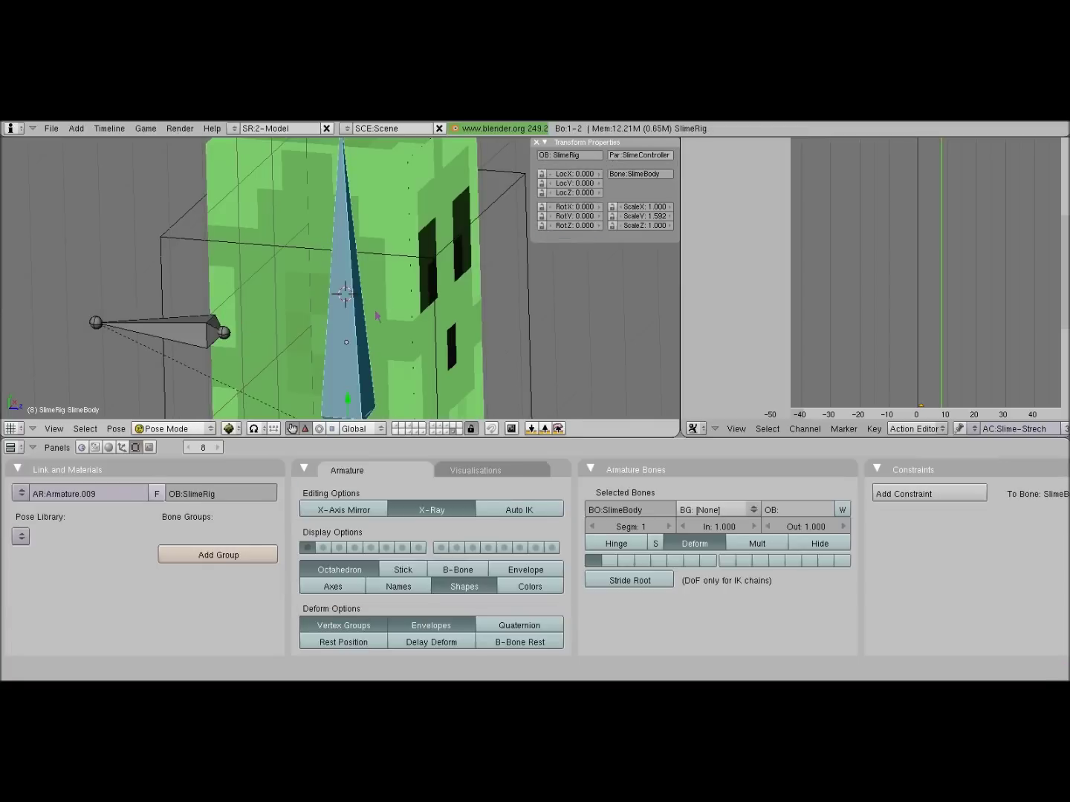
# Step: Select the Slime mesh object instead of its armature
pyautogui.rightClick(378, 304)
pyautogui.rightClick(377, 305)
pyautogui.scroll(-2, 367, 315)
pyautogui.rightClick(367, 323)
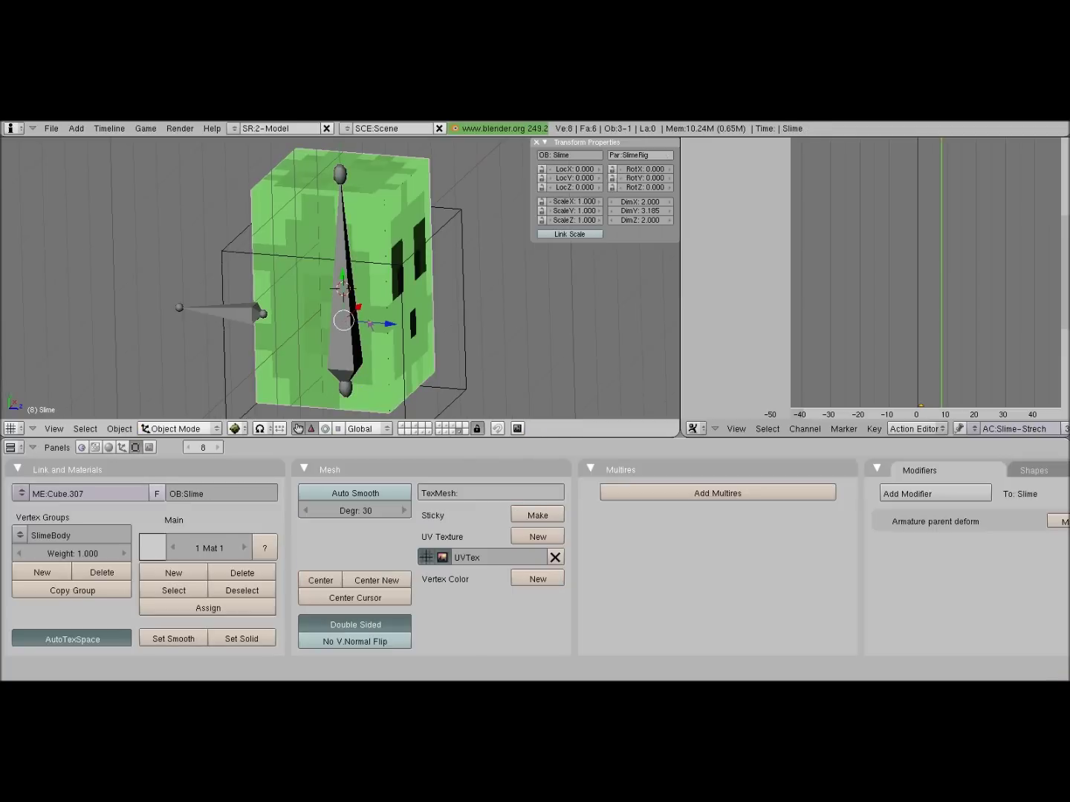
# Step: Switch the Action Editor to ShapeKey Editor mode and inspect the Slime mesh's timeline
pyautogui.click(928, 427)
pyautogui.click(929, 409)
pyautogui.scroll(-3, 917, 351)
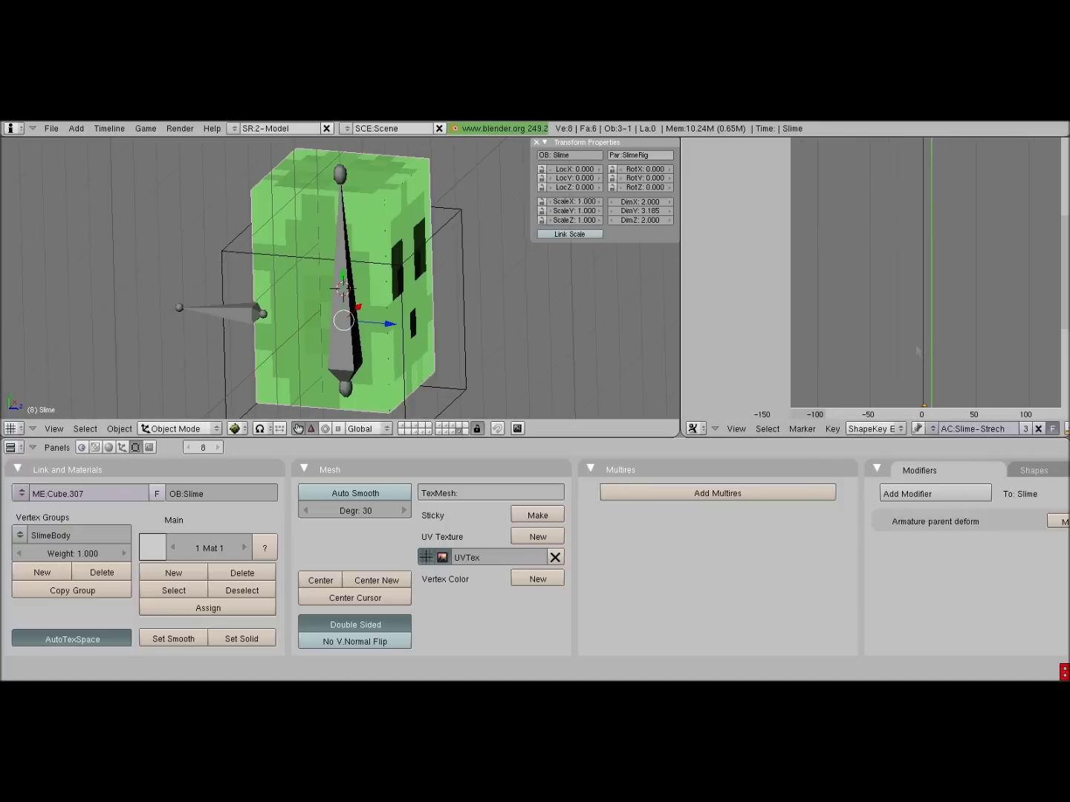
pyautogui.scroll(8, 885, 343)
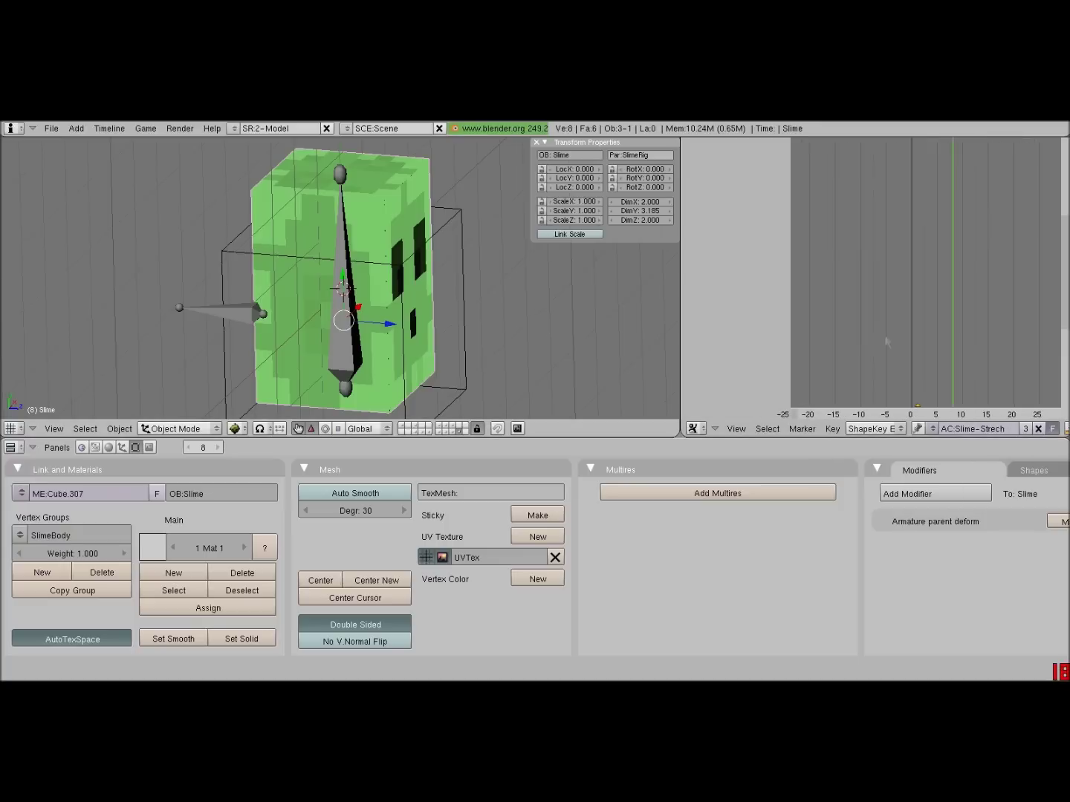
pyautogui.scroll(-3, 886, 344)
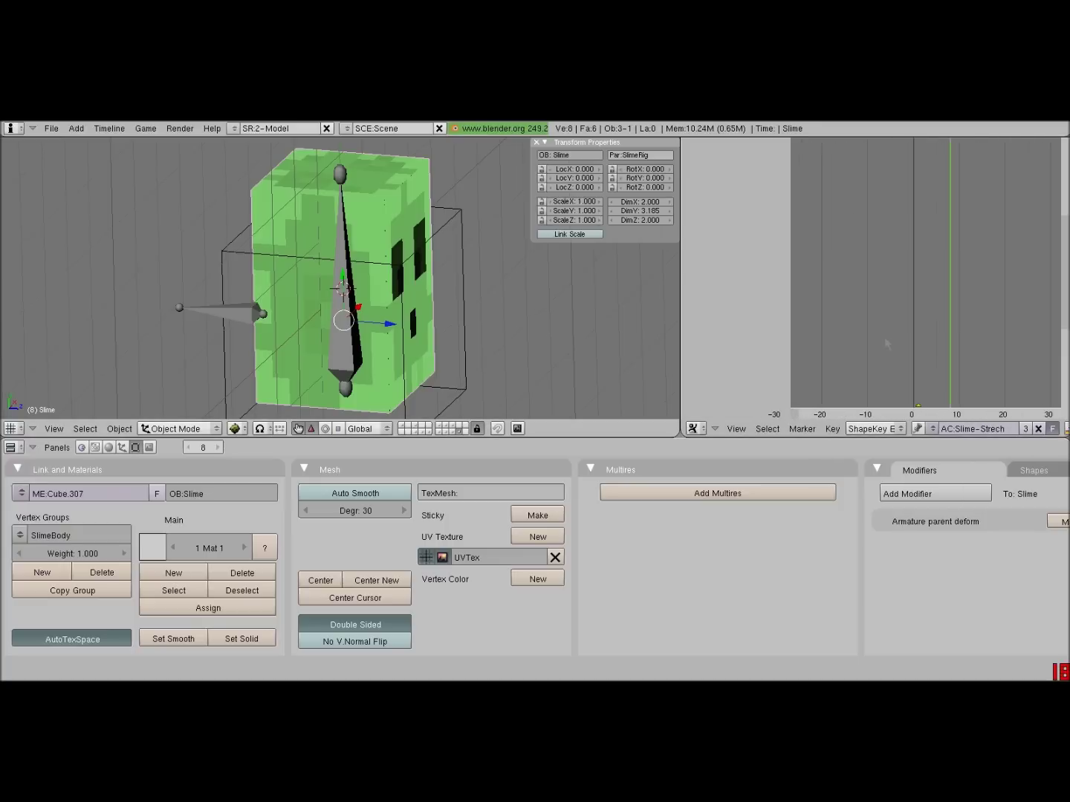
# Step: Replace the animation editor with the NLA Editor and inspect the Slime-Strech keyframes of SlimeRig and Slime
pyautogui.click(699, 430)
pyautogui.click(704, 381)
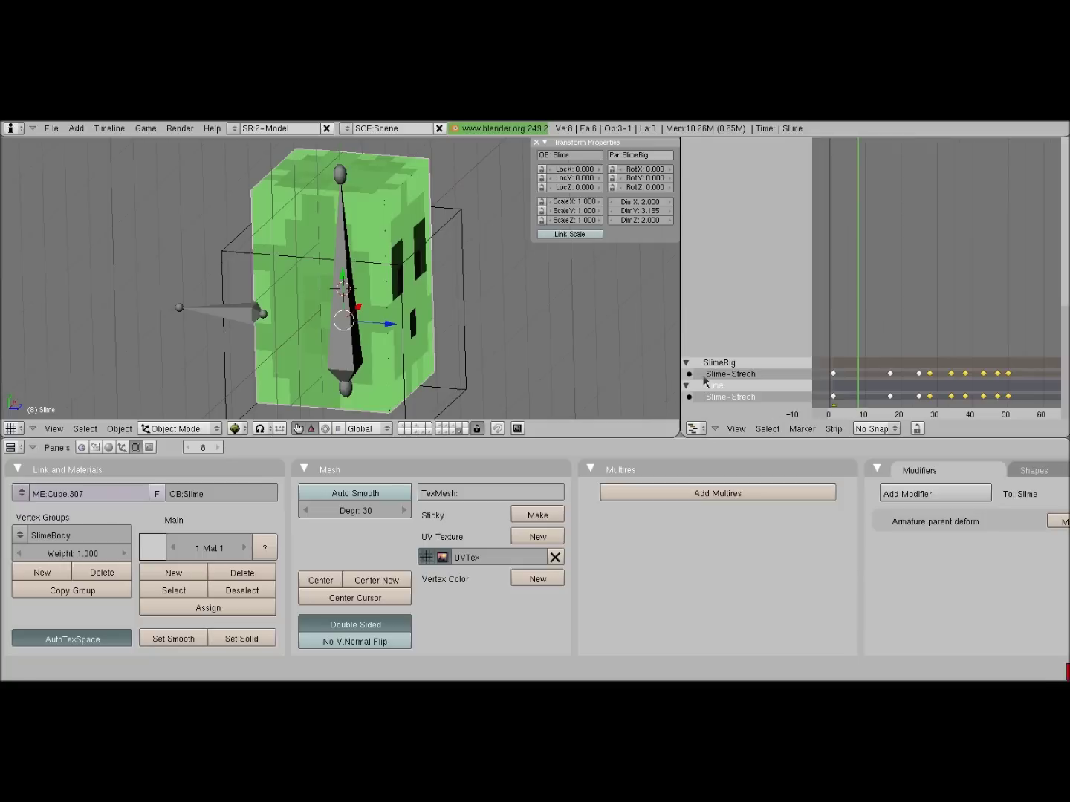
pyautogui.scroll(-2, 814, 338)
pyautogui.scroll(2, 813, 334)
pyautogui.scroll(-3, 815, 338)
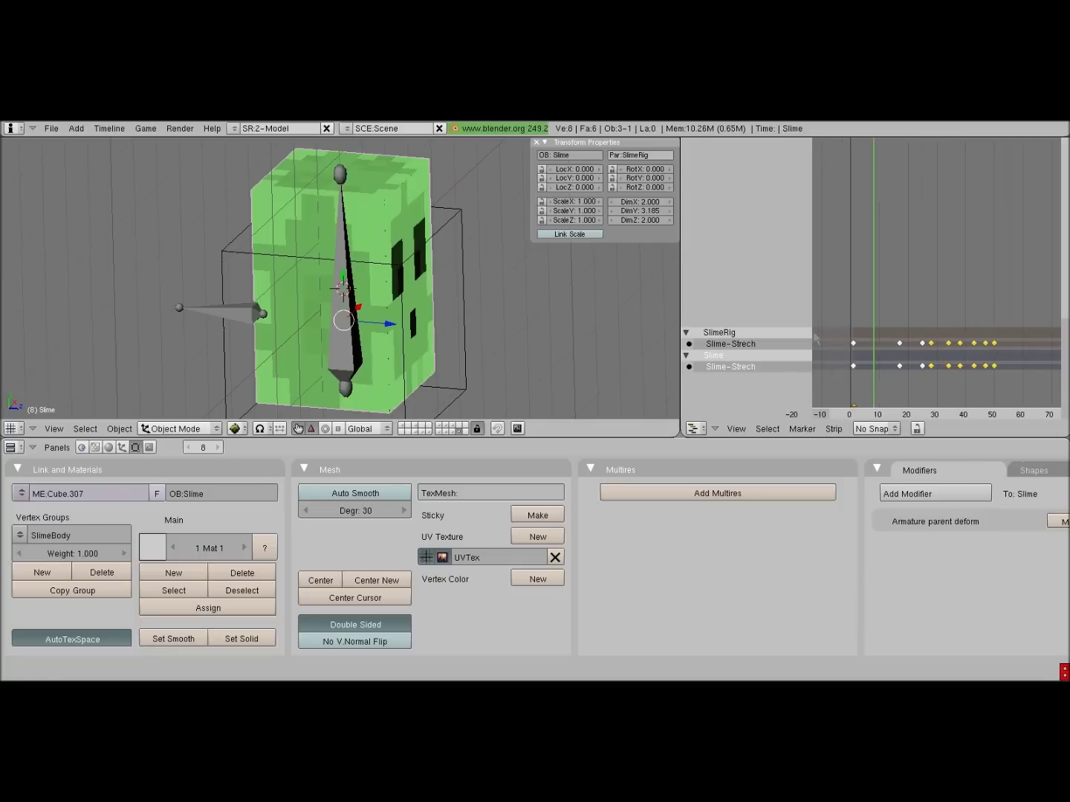
pyautogui.scroll(5, 815, 338)
pyautogui.scroll(-2, 815, 338)
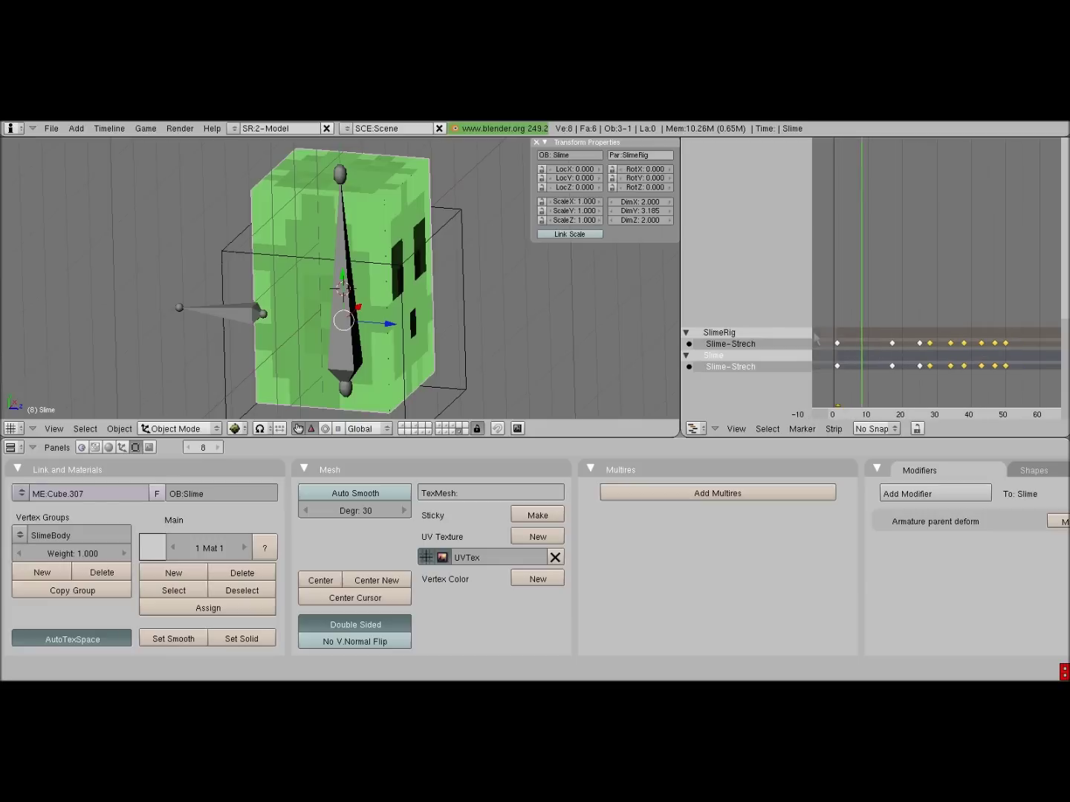
# Step: Select only the first keyframe of the Slime-Strech action in the NLA Editor
pyautogui.moveTo(837, 345)
pyautogui.mouseDown(button='right')
pyautogui.moveTo(858, 347)
pyautogui.moveTo(825, 347)
pyautogui.moveTo(841, 348)
pyautogui.mouseUp(button='right')
pyautogui.rightClick(836, 348)
pyautogui.scroll(-4, 823, 374)
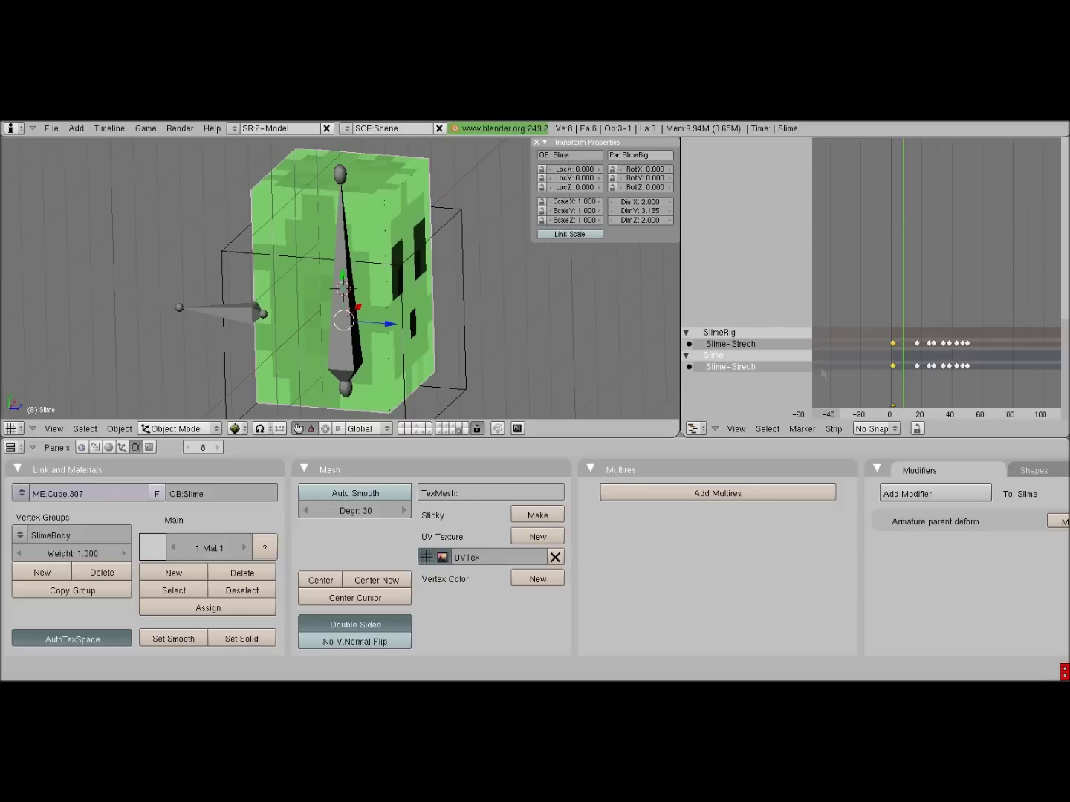
pyautogui.scroll(4, 822, 373)
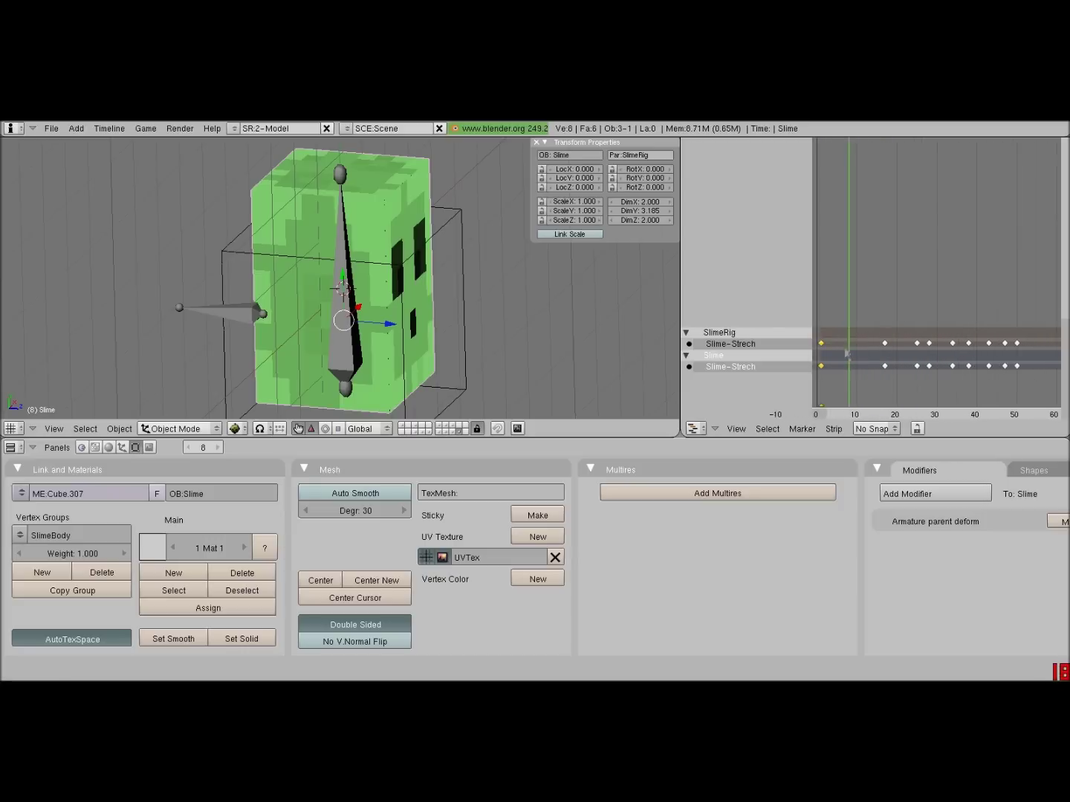
pyautogui.scroll(-5, 846, 355)
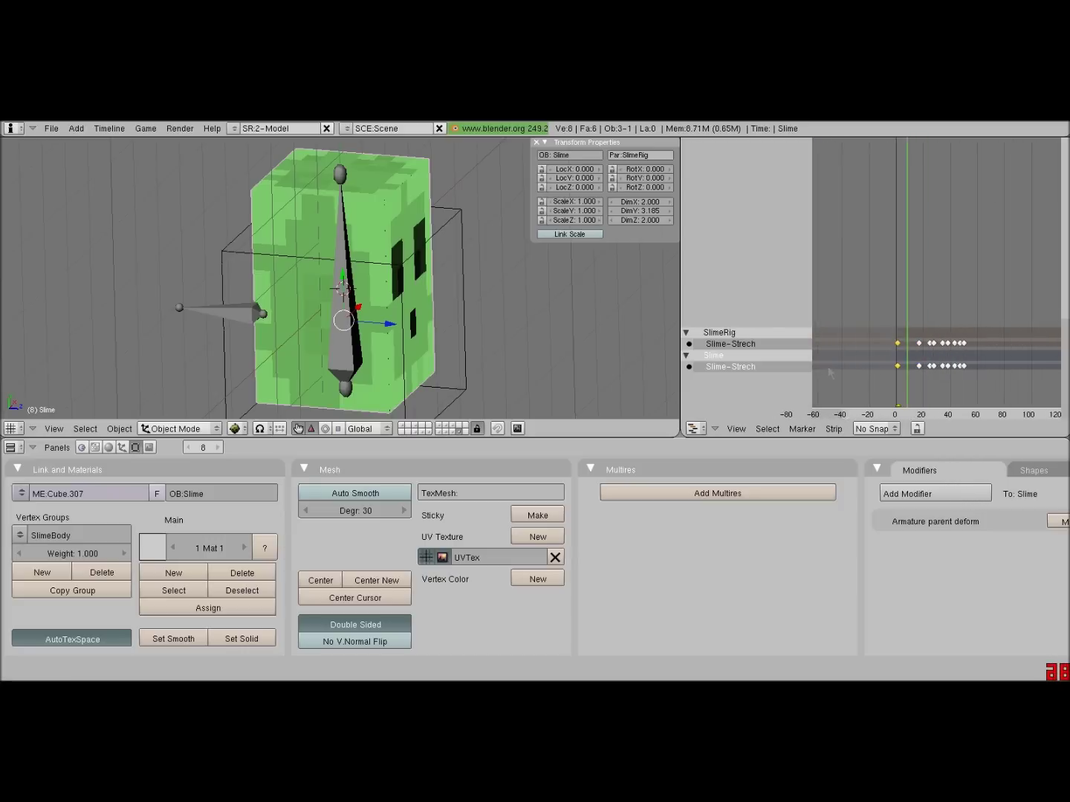
pyautogui.scroll(5, 830, 373)
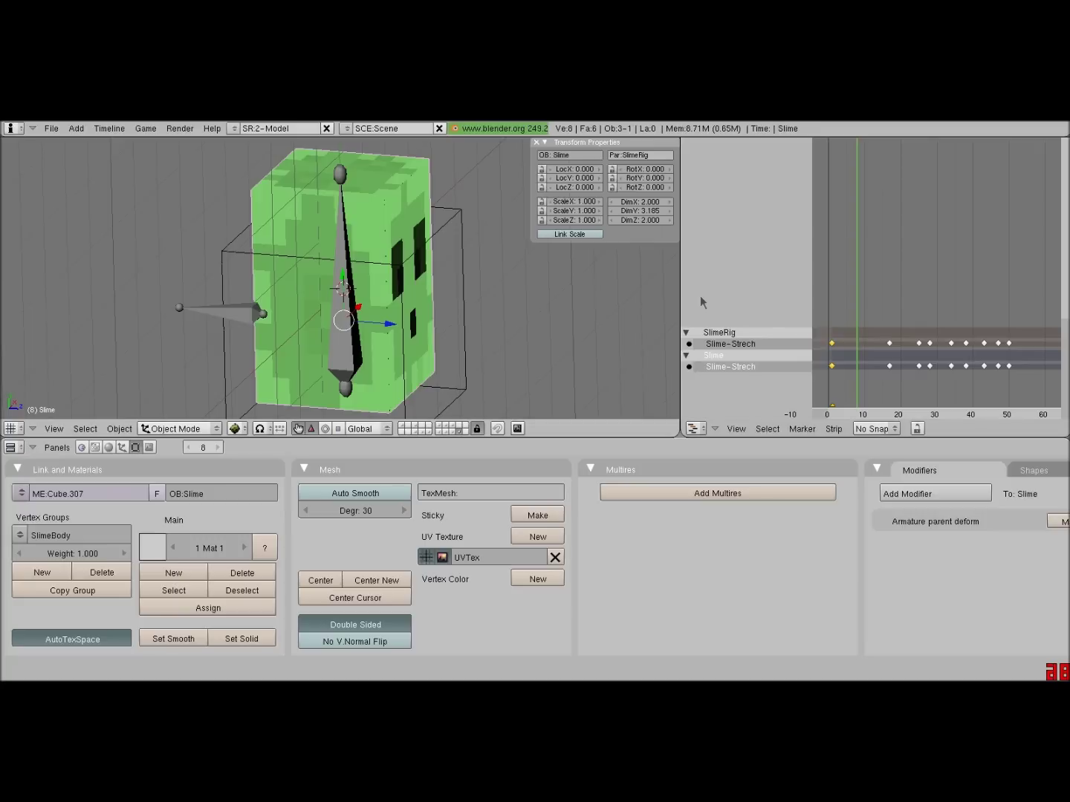
# Step: Preview the slime's animation from a front view, and open its material settings with all panels in view
pyautogui.moveTo(386, 349); pyautogui.dragTo(398, 295, button='middle')
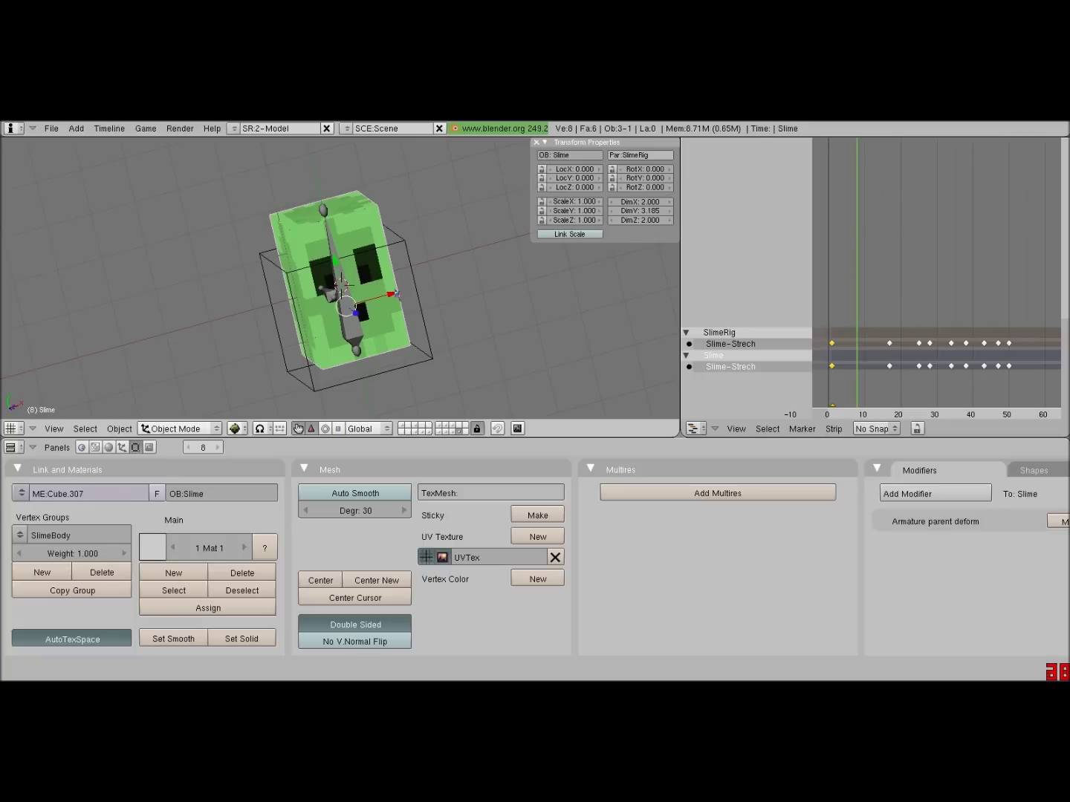
pyautogui.hotkey('alt', 'a')
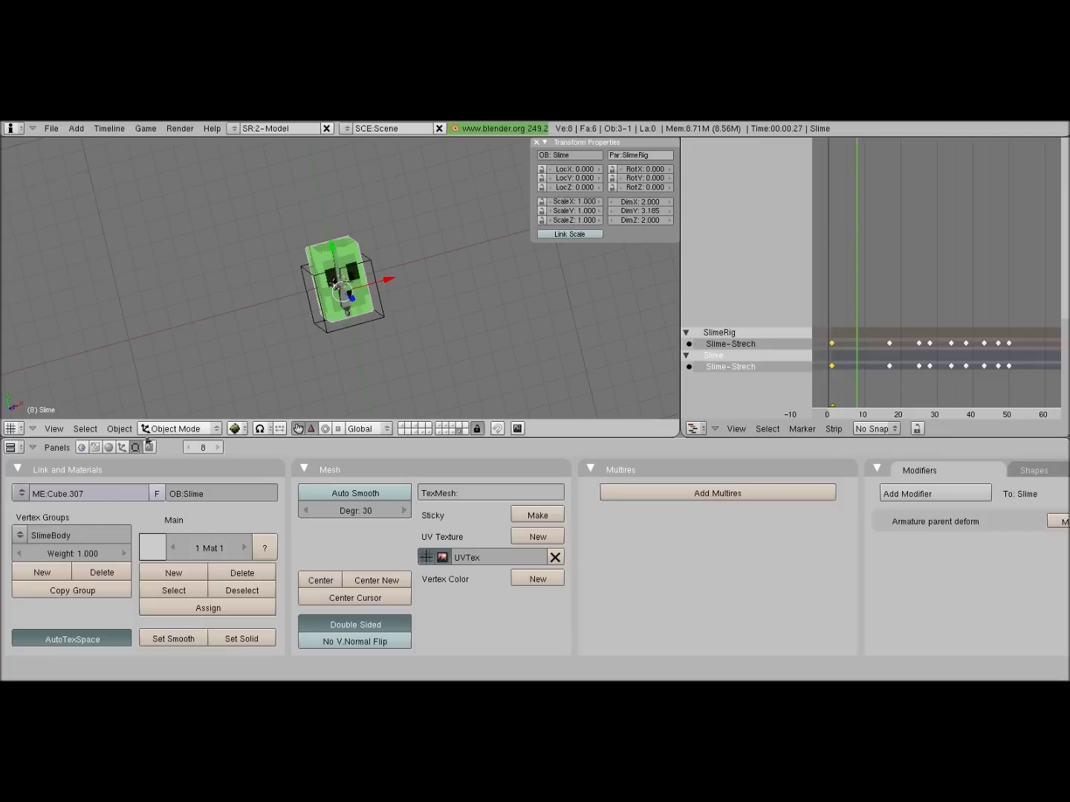
pyautogui.click(109, 448)
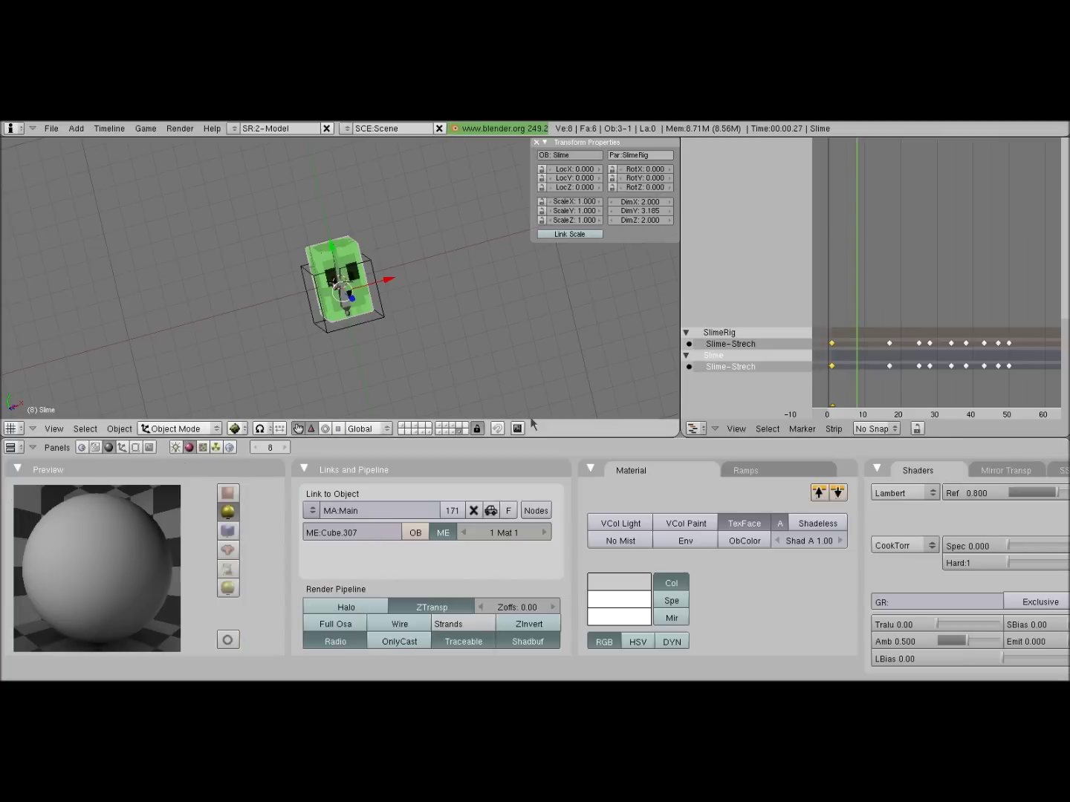
pyautogui.keyDown('ctrl'); pyautogui.scroll(-3, 437, 305); pyautogui.keyUp('ctrl')
pyautogui.keyDown('ctrl'); pyautogui.scroll(4, 437, 297); pyautogui.keyUp('ctrl')
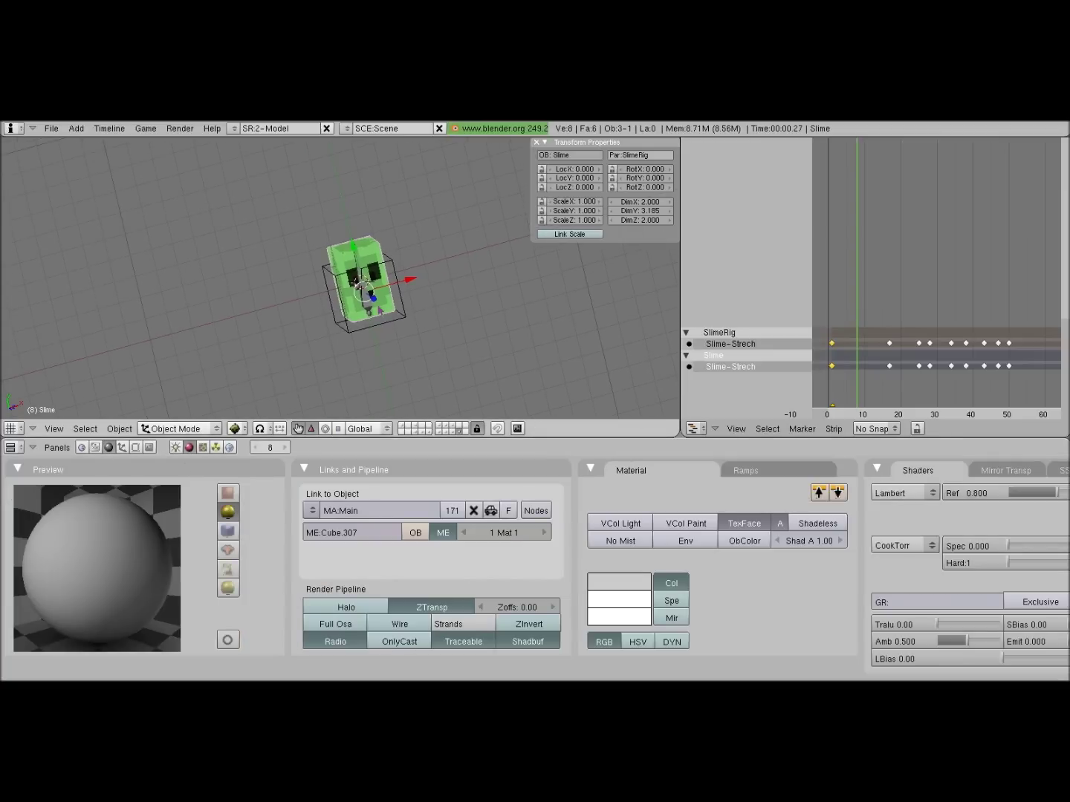
pyautogui.scroll(-5, 394, 502)
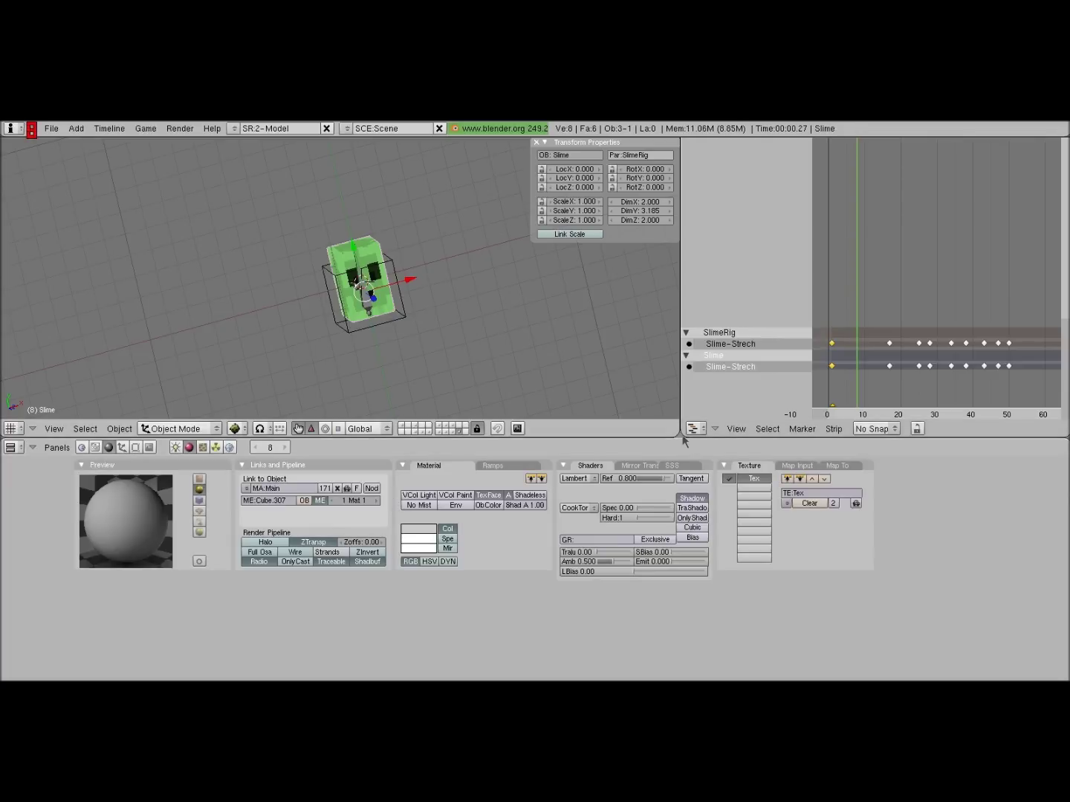
# Step: Replace the NLA Editor with the UV/Image Editor and inspect the slime's full UV layout on slime.png in Edit Mode, returning to Object Mode
pyautogui.hotkey('shift', 'F10')
pyautogui.scroll(-1, 697, 355)
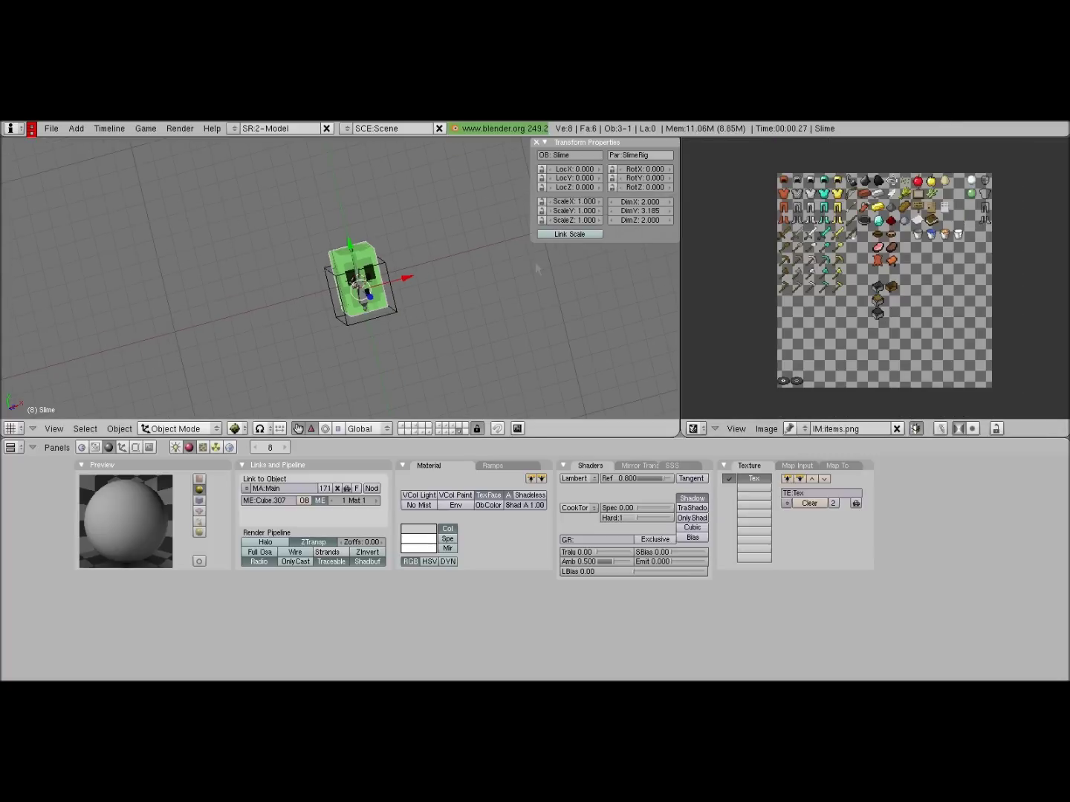
pyautogui.press('Tab')
pyautogui.press('a')
pyautogui.scroll(9, 782, 270)
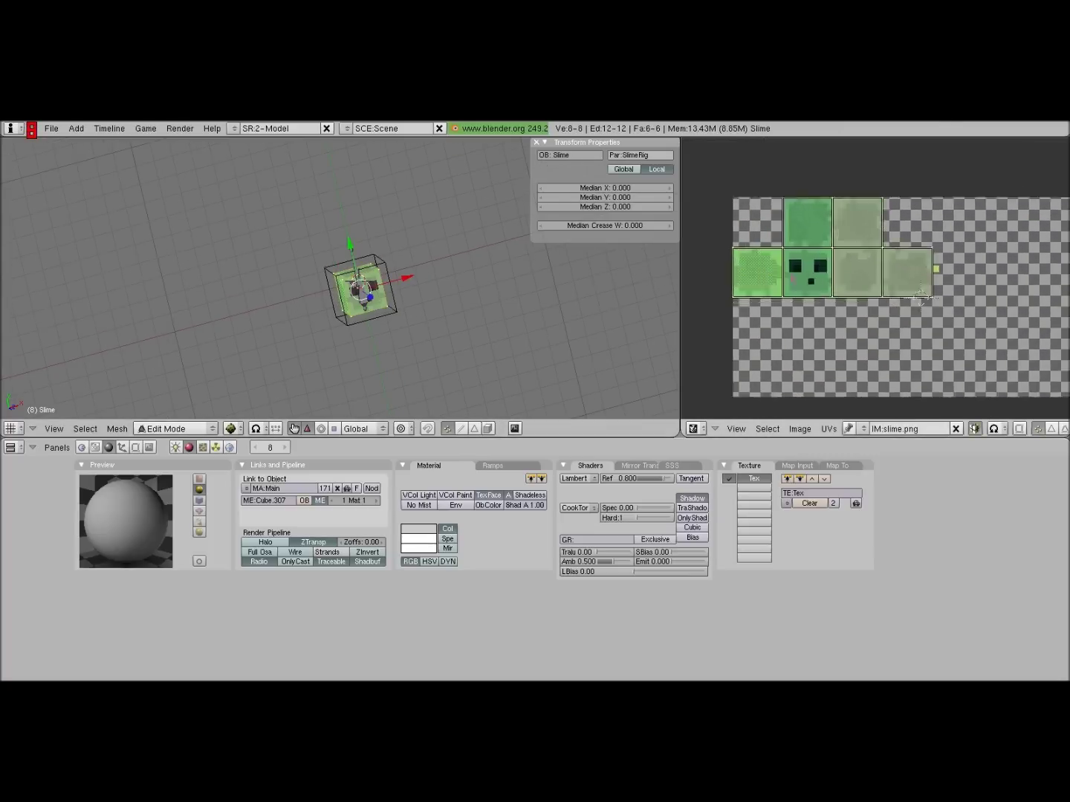
pyautogui.scroll(-1, 782, 270)
pyautogui.press('a')
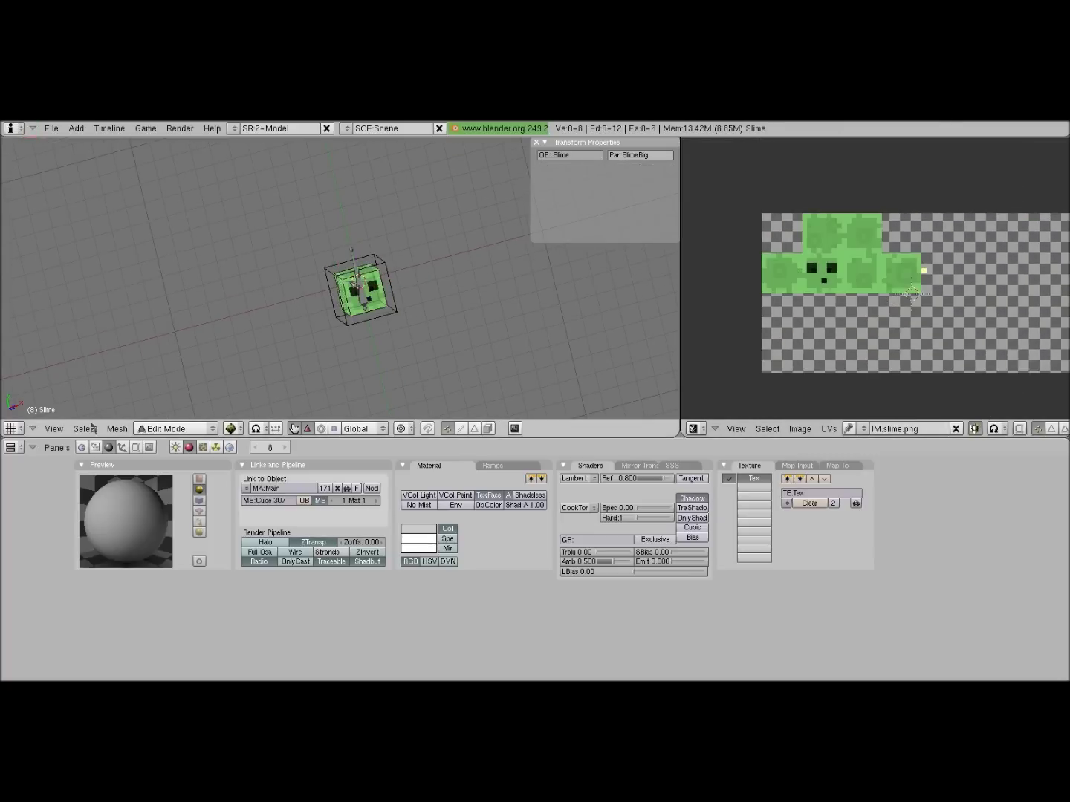
pyautogui.press('Tab')
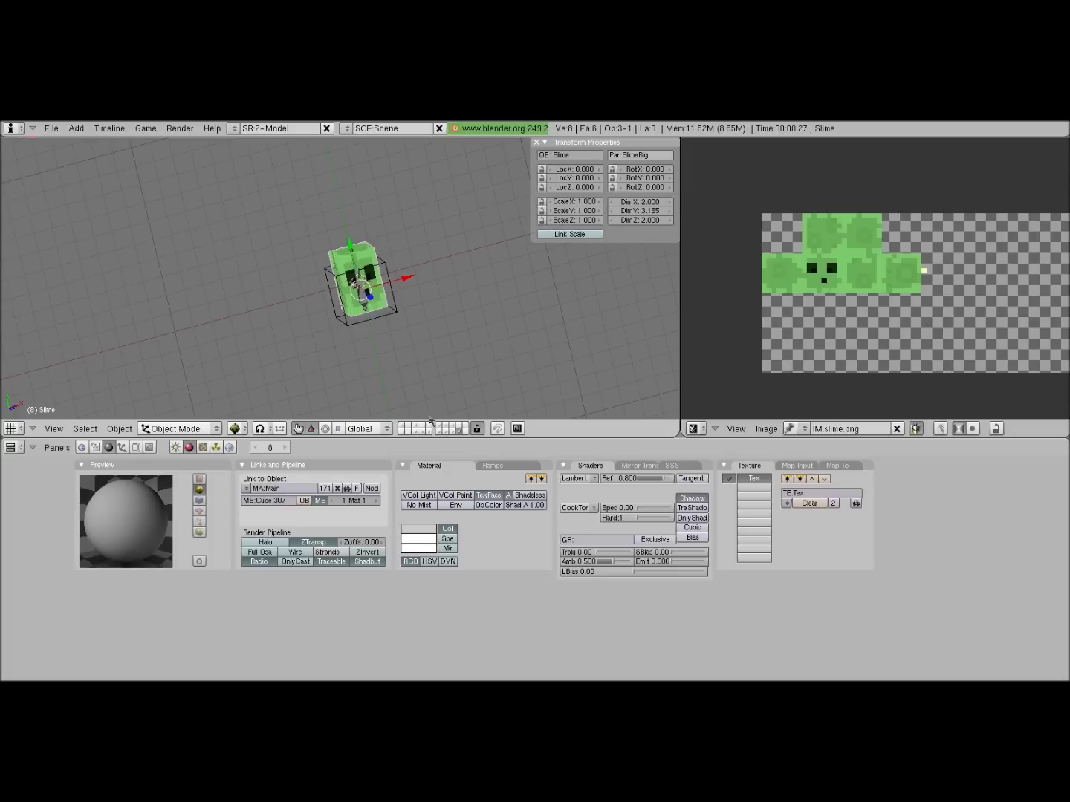
# Step: Switch between the layers of the blue-shirted player character and the creeper, ending on the creeper
pyautogui.click(438, 427)
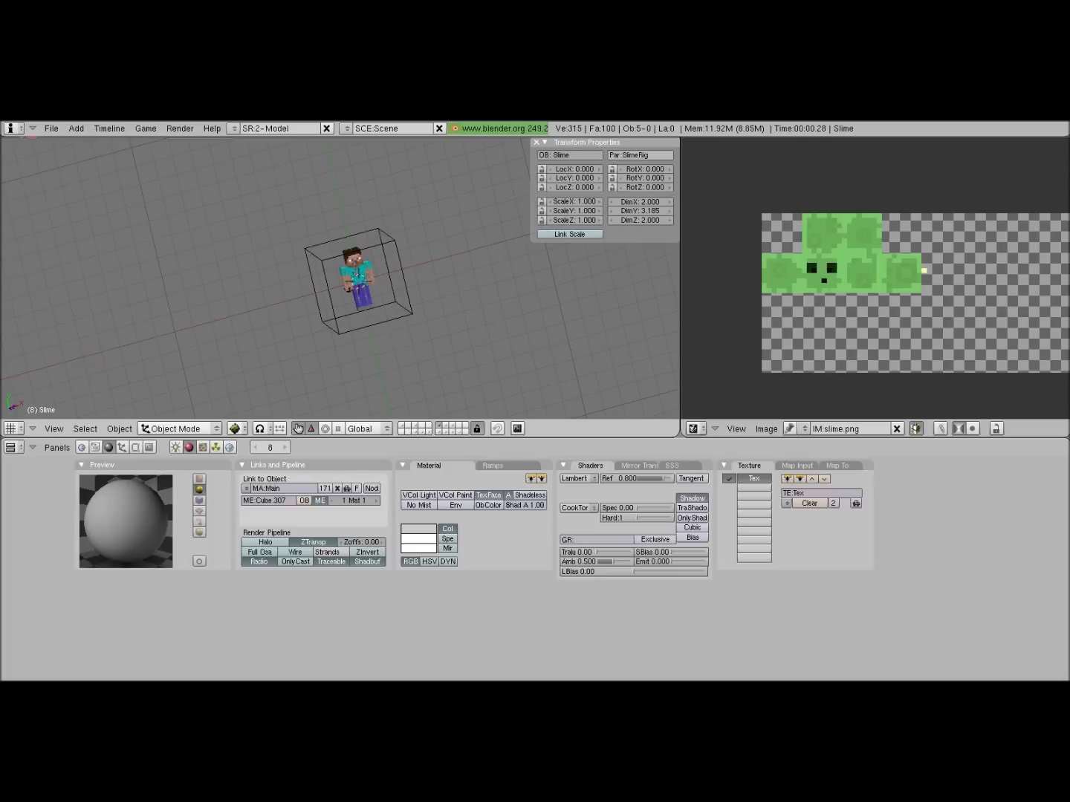
pyautogui.click(445, 431)
pyautogui.click(439, 431)
pyautogui.click(445, 431)
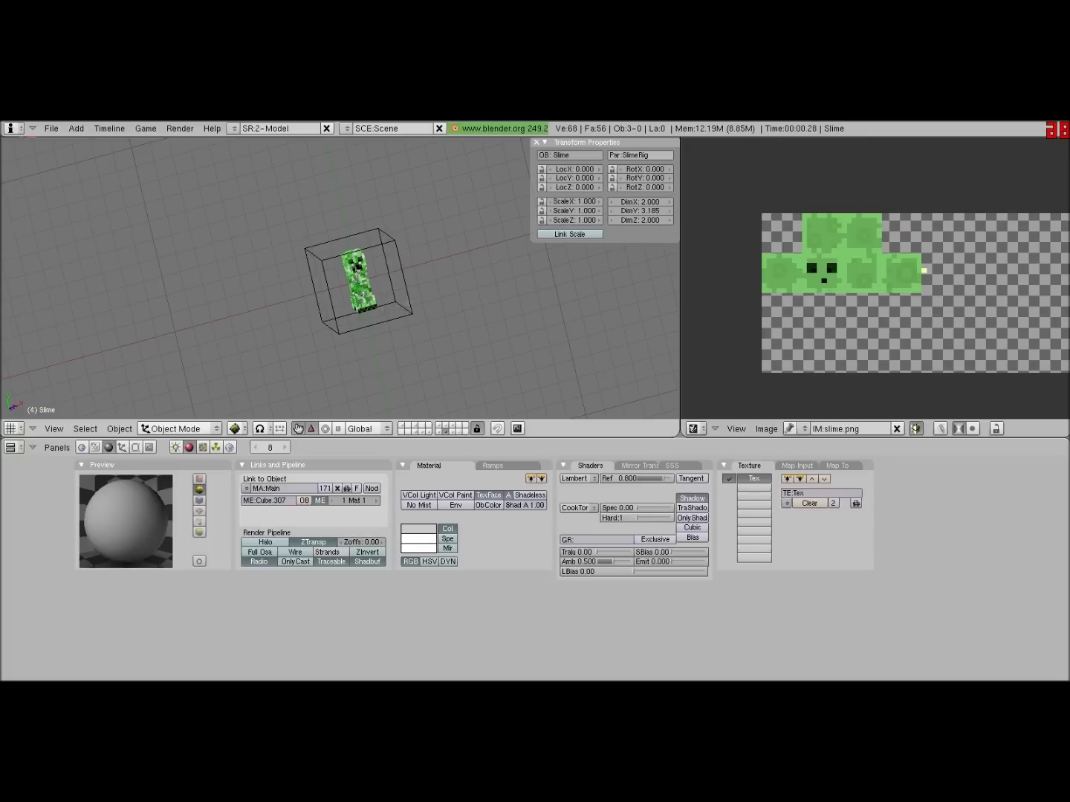
pyautogui.press('Escape')
# Step: Show the zombie's layer and preview its animation, stopping playback when done
pyautogui.click(452, 432)
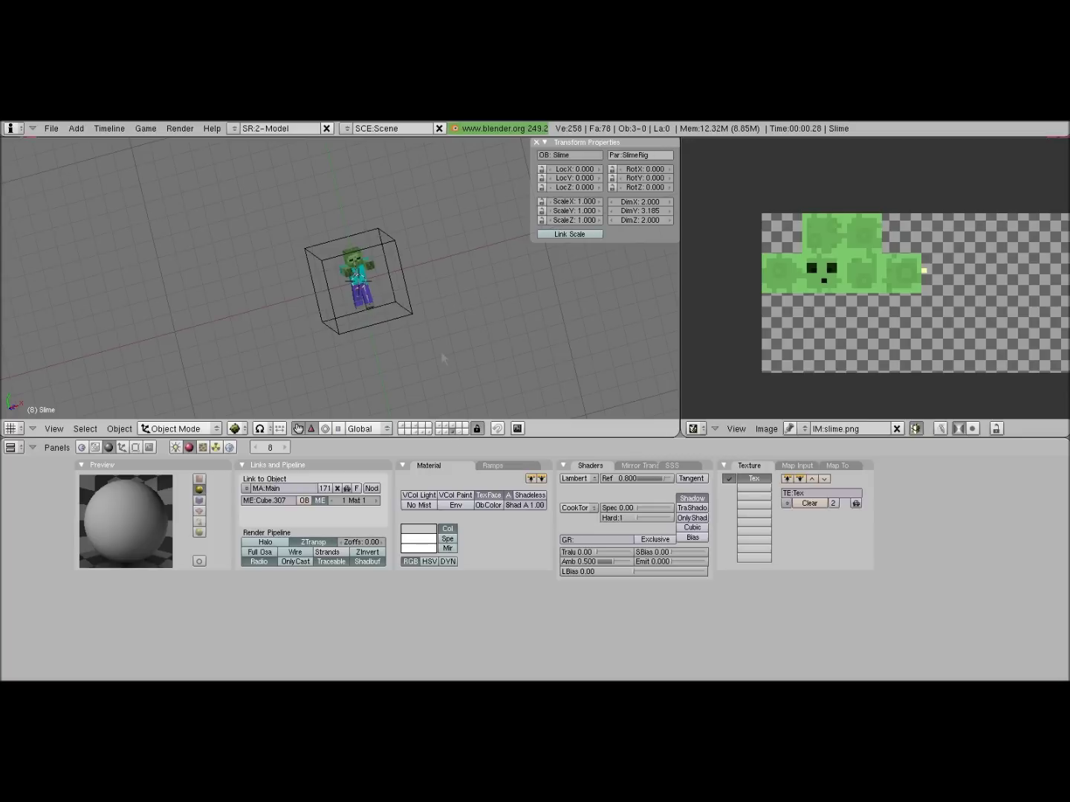
pyautogui.hotkey('alt', 'a')
pyautogui.press('Escape')
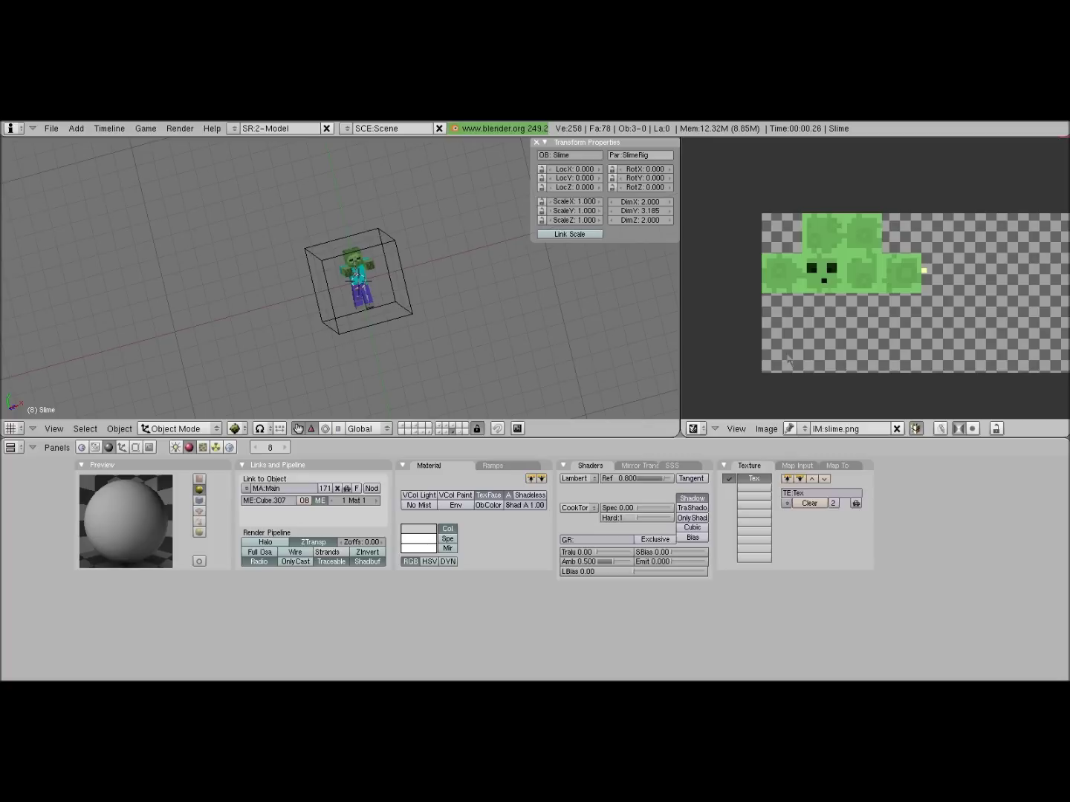
# Step: Open the scene's render settings and replay the zombie's animation, returning to frame 1
pyautogui.click(148, 447)
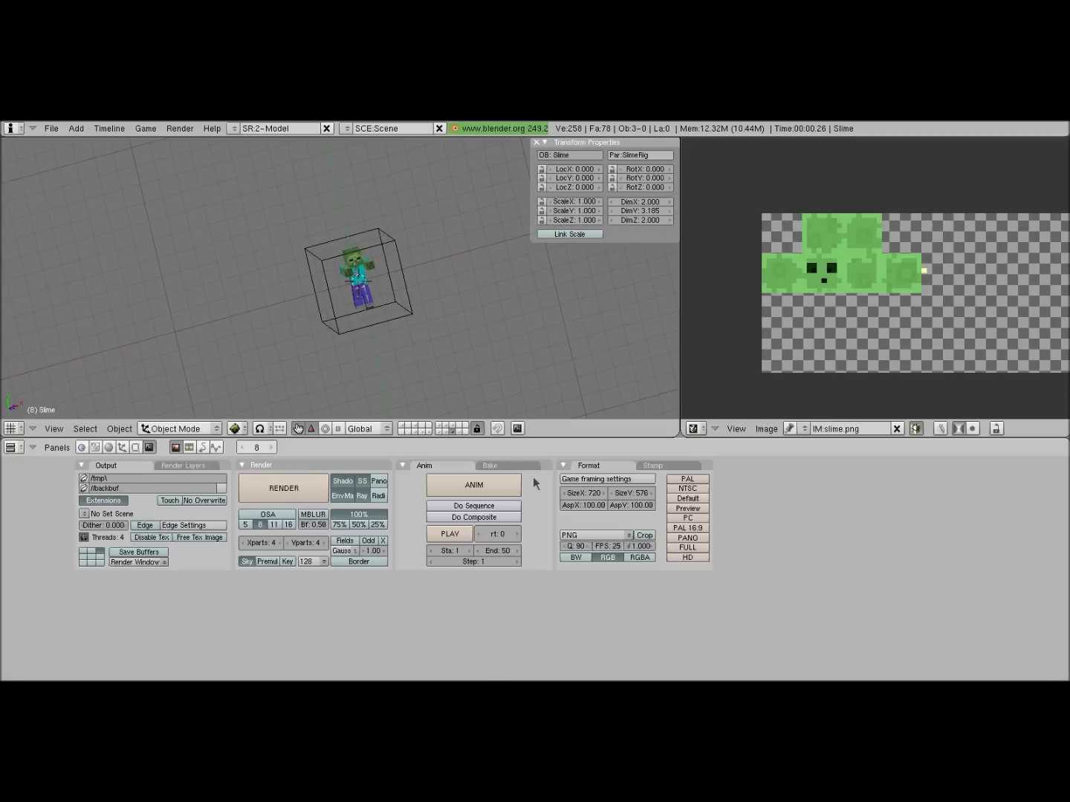
pyautogui.hotkey('alt', 'a')
pyautogui.press('Escape')
pyautogui.hotkey('shift', 'Left')
# Step: Show the layer containing the Minecraft item models and view the whole collection from different angles
pyautogui.click(419, 432)
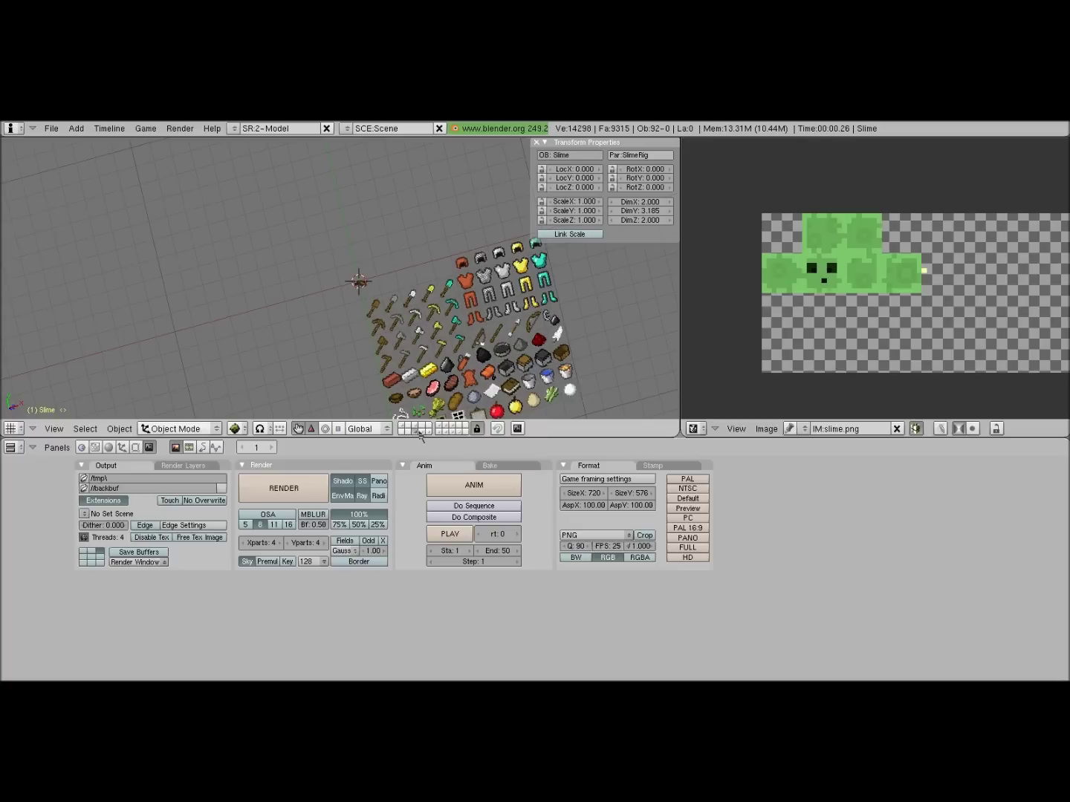
pyautogui.moveTo(403, 318); pyautogui.dragTo(494, 345, button='middle')
pyautogui.scroll(-7, 386, 349)
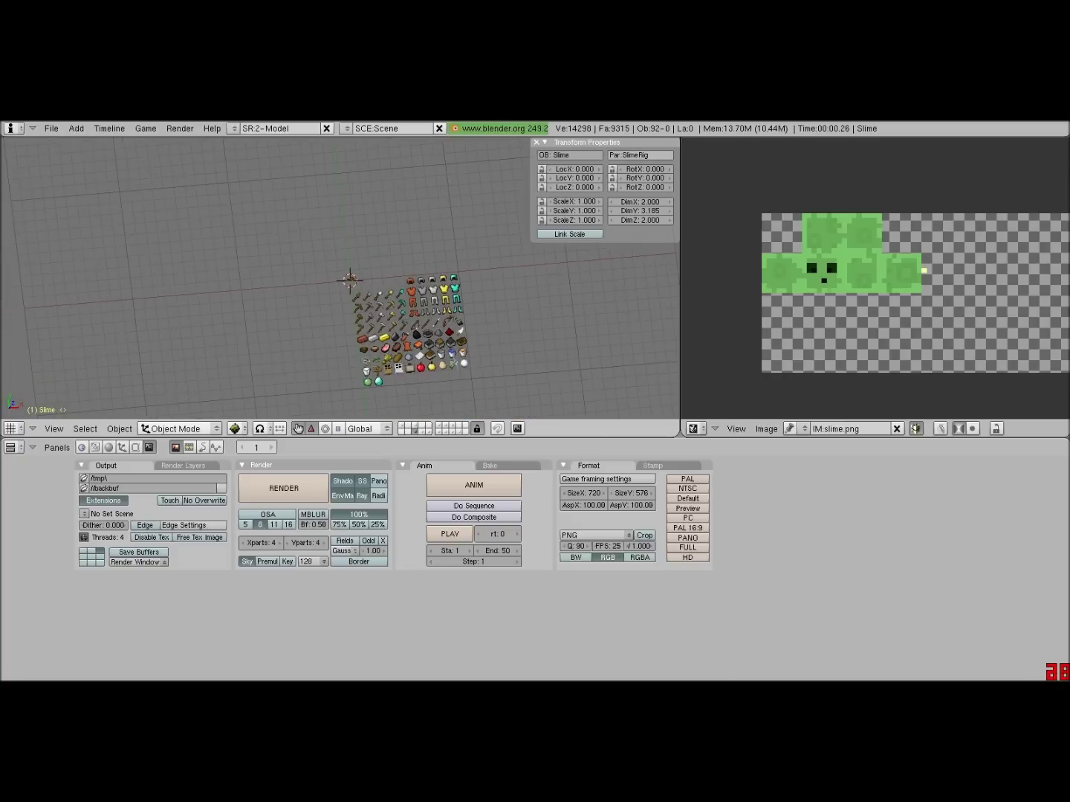
pyautogui.moveTo(297, 347); pyautogui.dragTo(392, 372, button='middle')
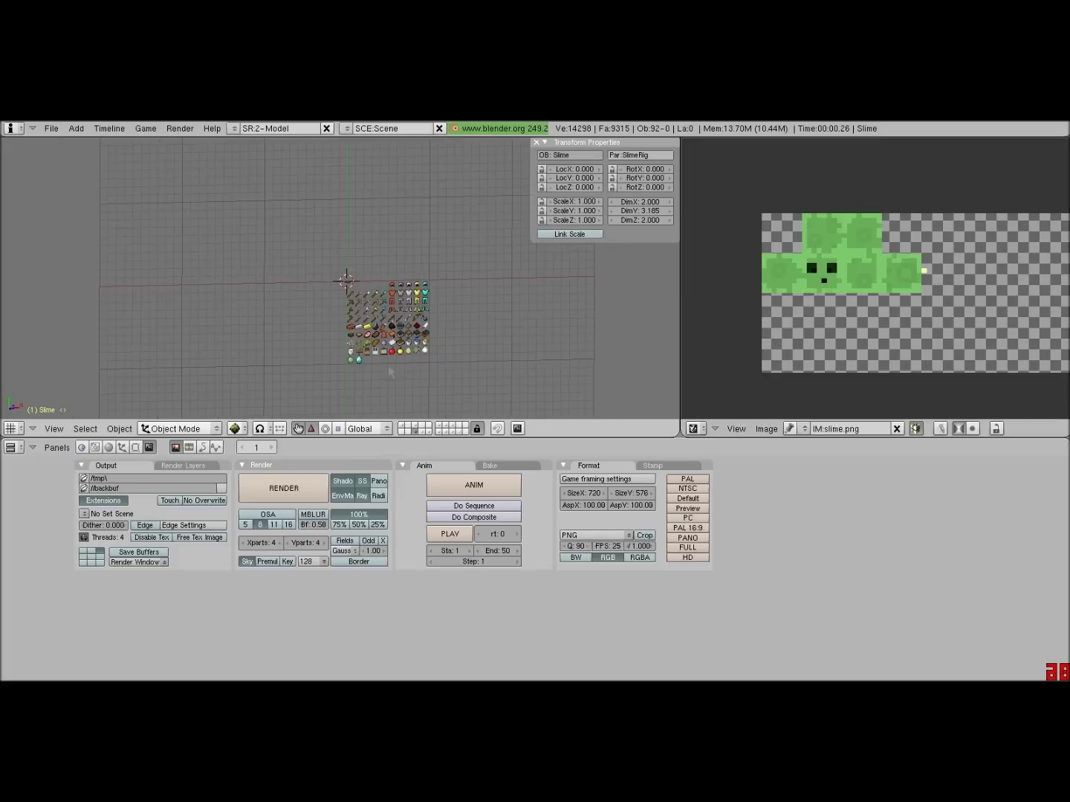
# Step: Replace the slime texture view with the Outliner and find the WoodSword object in its list
pyautogui.rightClick(358, 303)
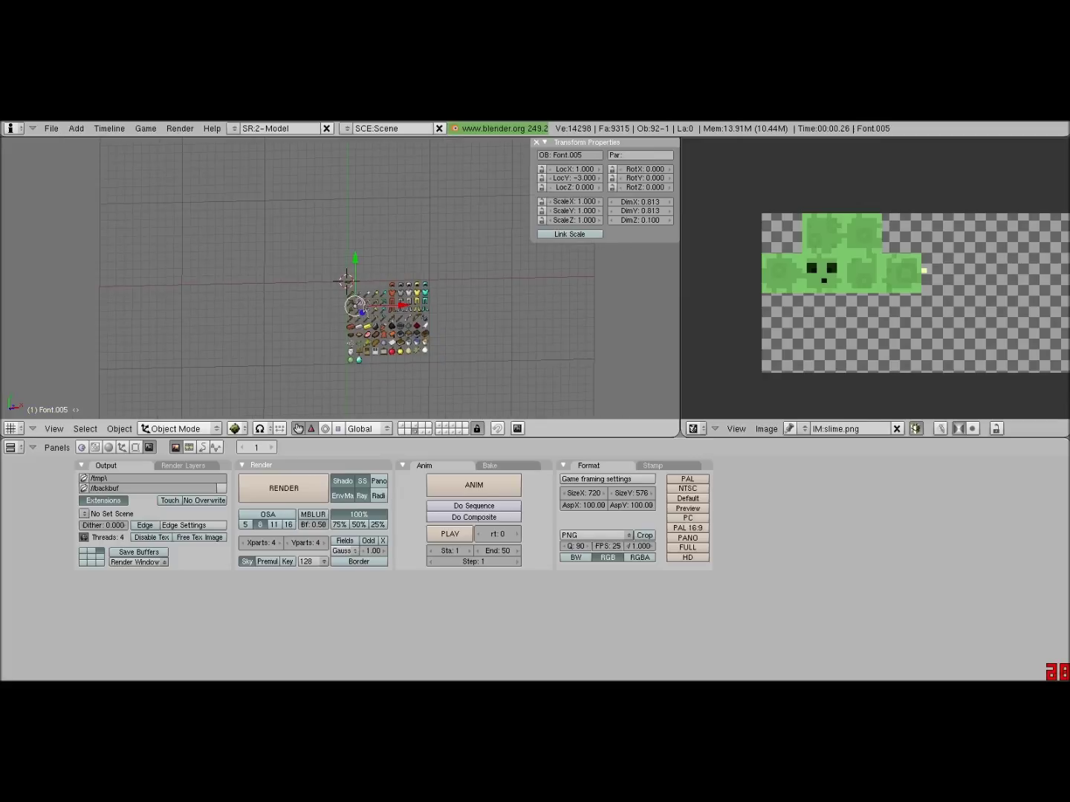
pyautogui.click(690, 429)
pyautogui.click(736, 277)
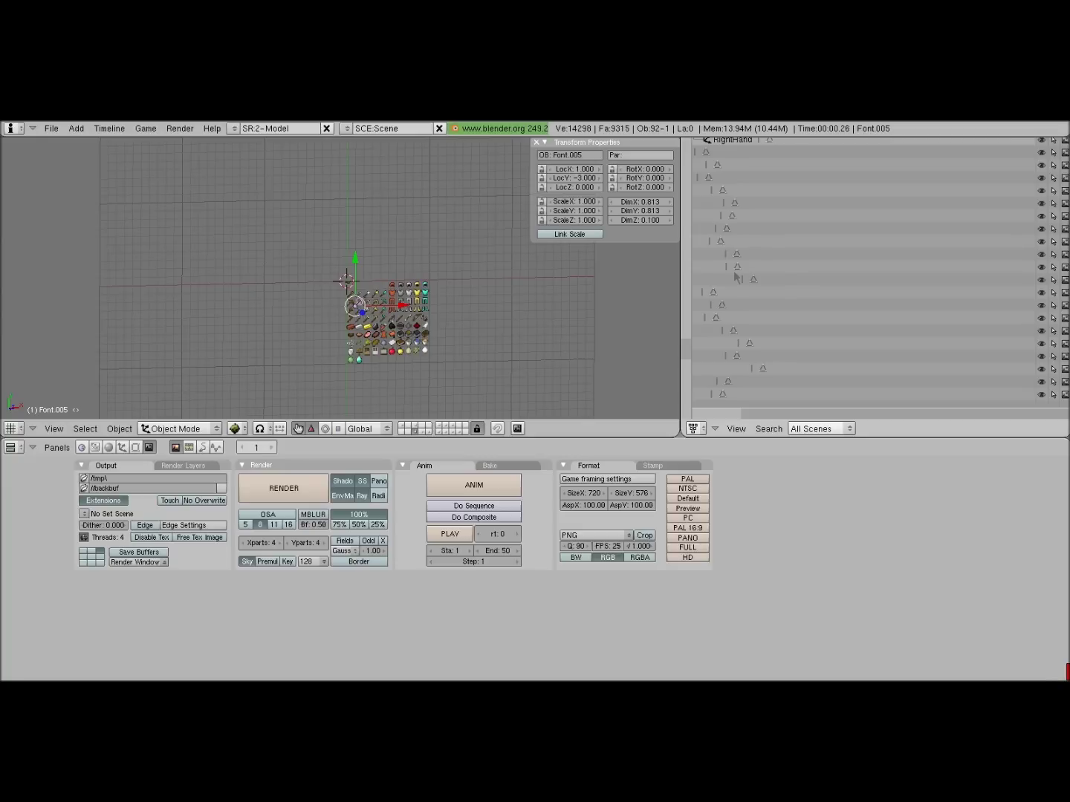
pyautogui.scroll(-10, 797, 292)
pyautogui.scroll(2, 795, 287)
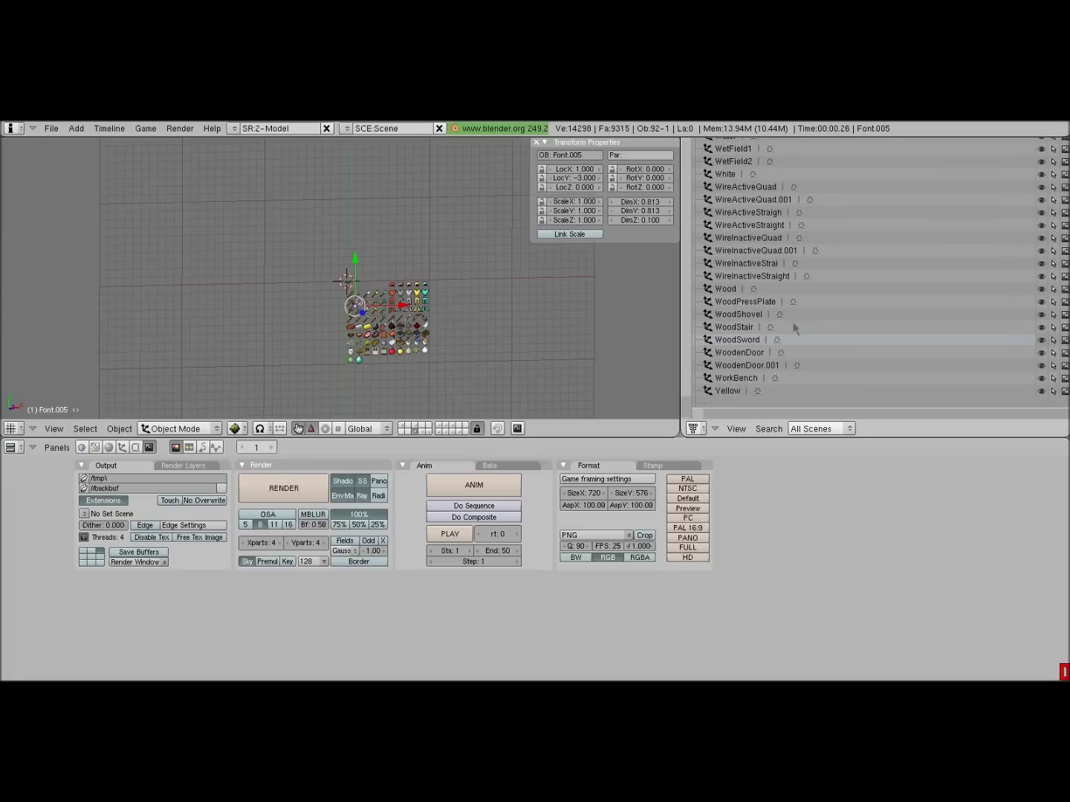
pyautogui.scroll(-1, 795, 326)
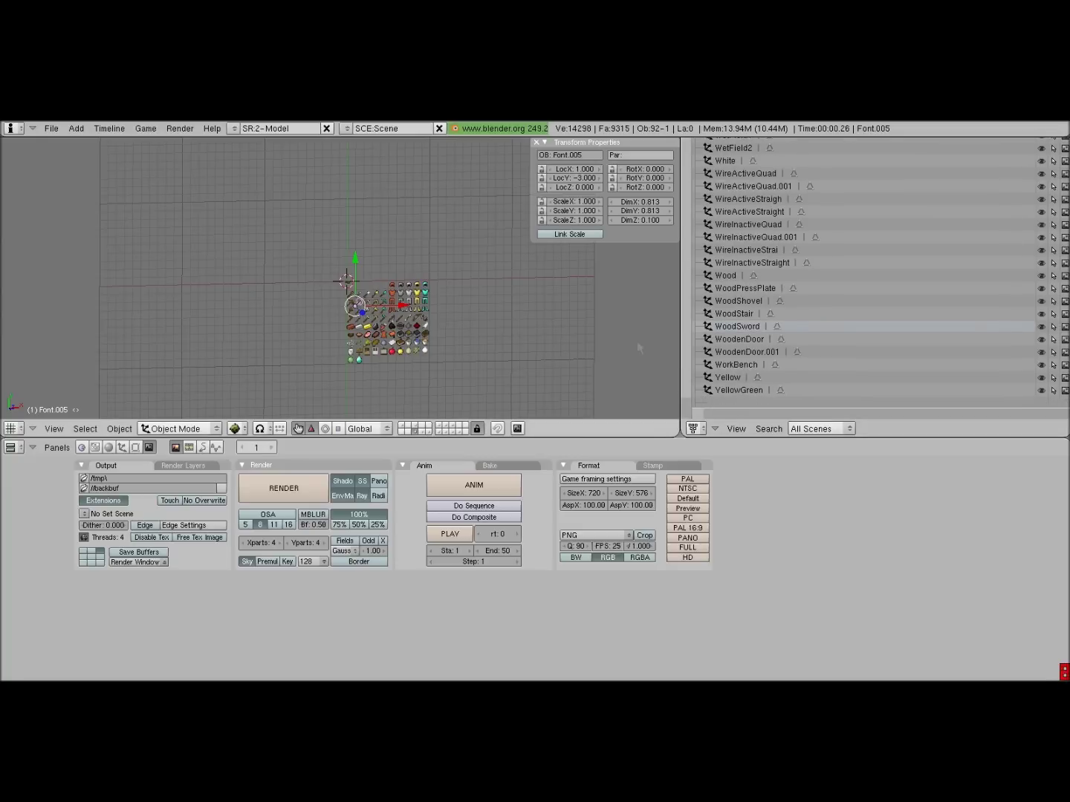
# Step: Show the layer of the blue-shirted player character with its whole body in view
pyautogui.click(431, 429)
pyautogui.scroll(10, 425, 338)
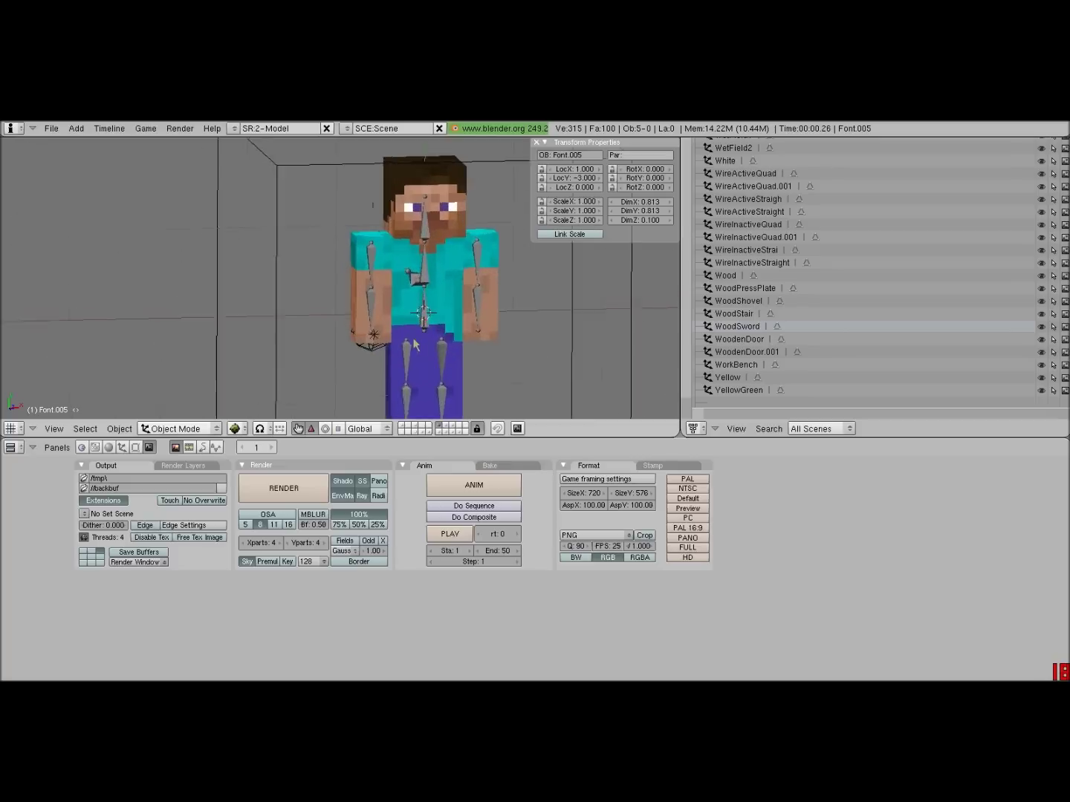
pyautogui.scroll(-5, 413, 345)
pyautogui.scroll(2, 416, 344)
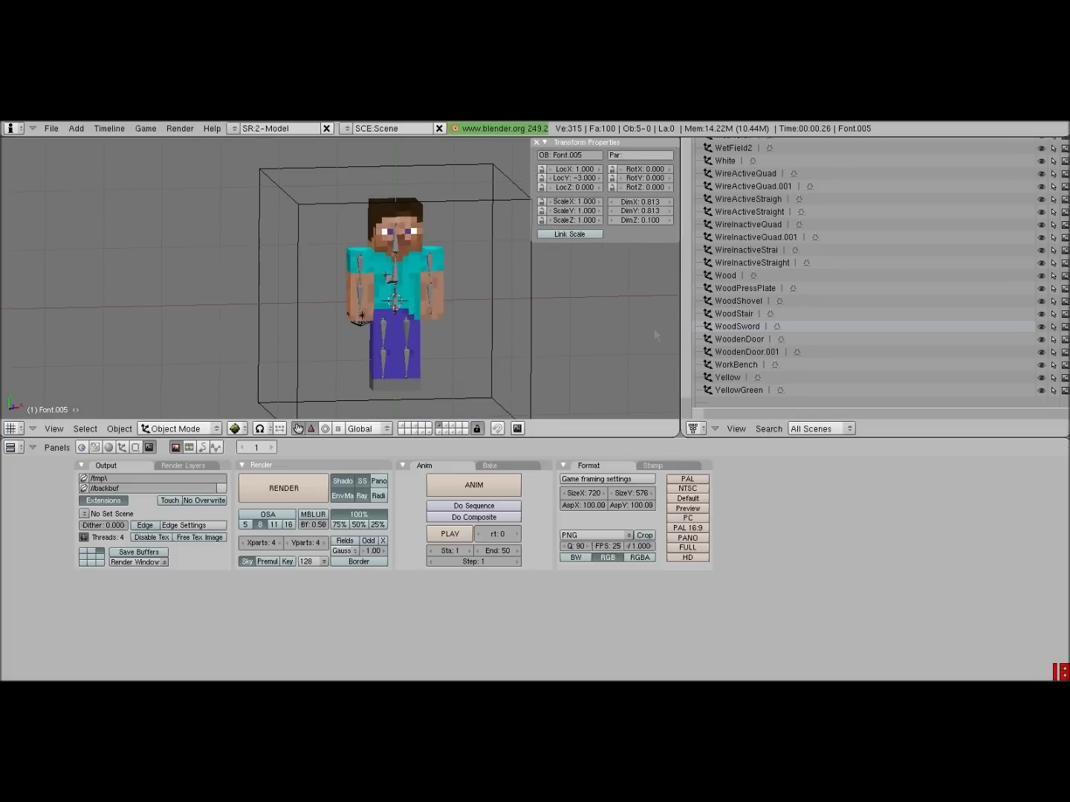
# Step: Try moving the RightHandObject away from the player character's hand
pyautogui.rightClick(354, 323)
pyautogui.press('g')
pyautogui.rightClick(350, 323)
pyautogui.rightClick(351, 324)
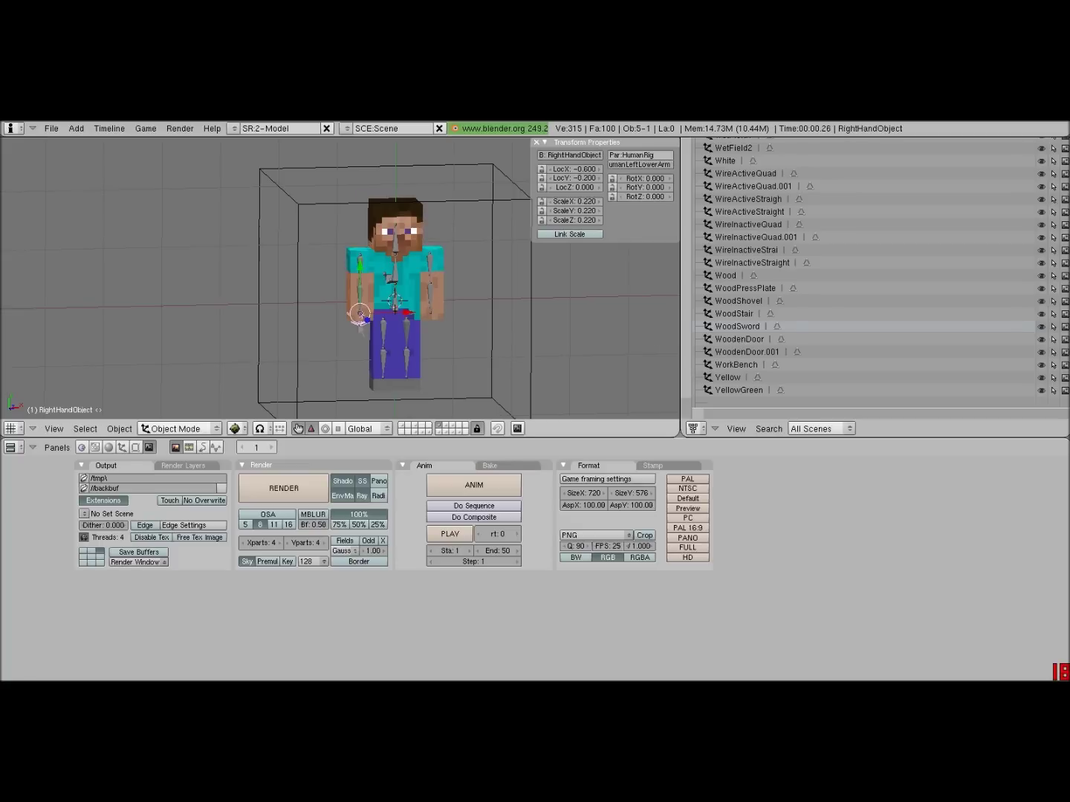
pyautogui.press('g')
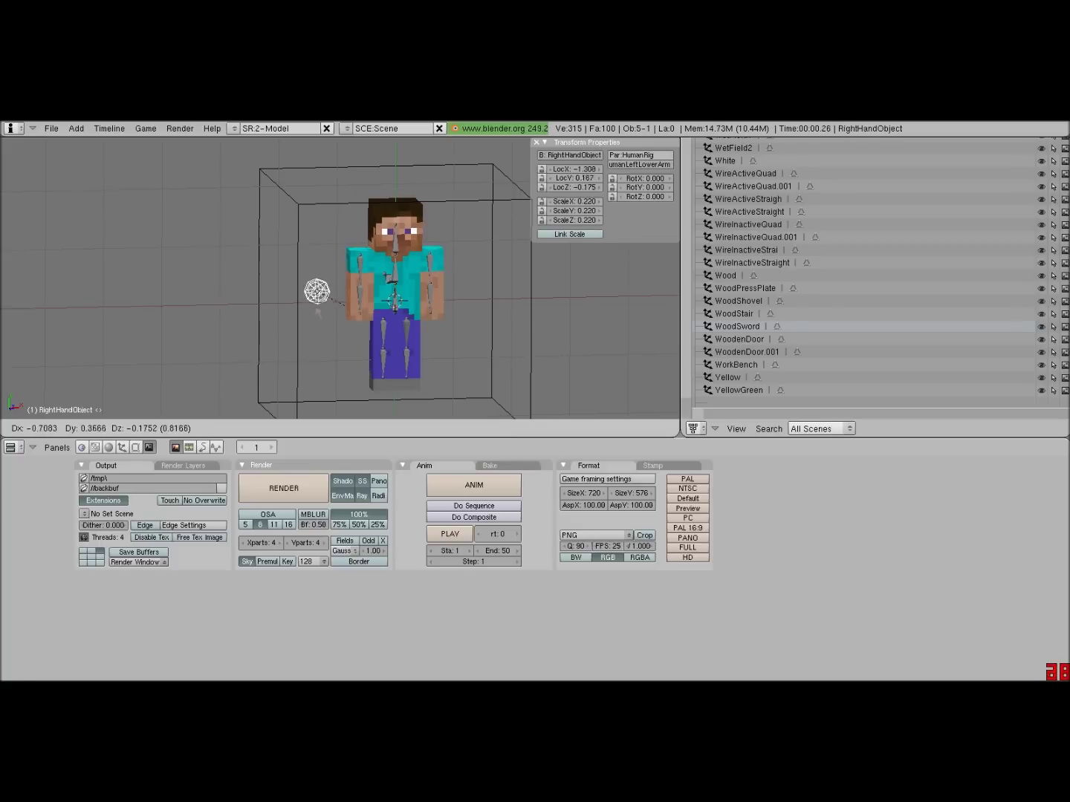
pyautogui.click(361, 331)
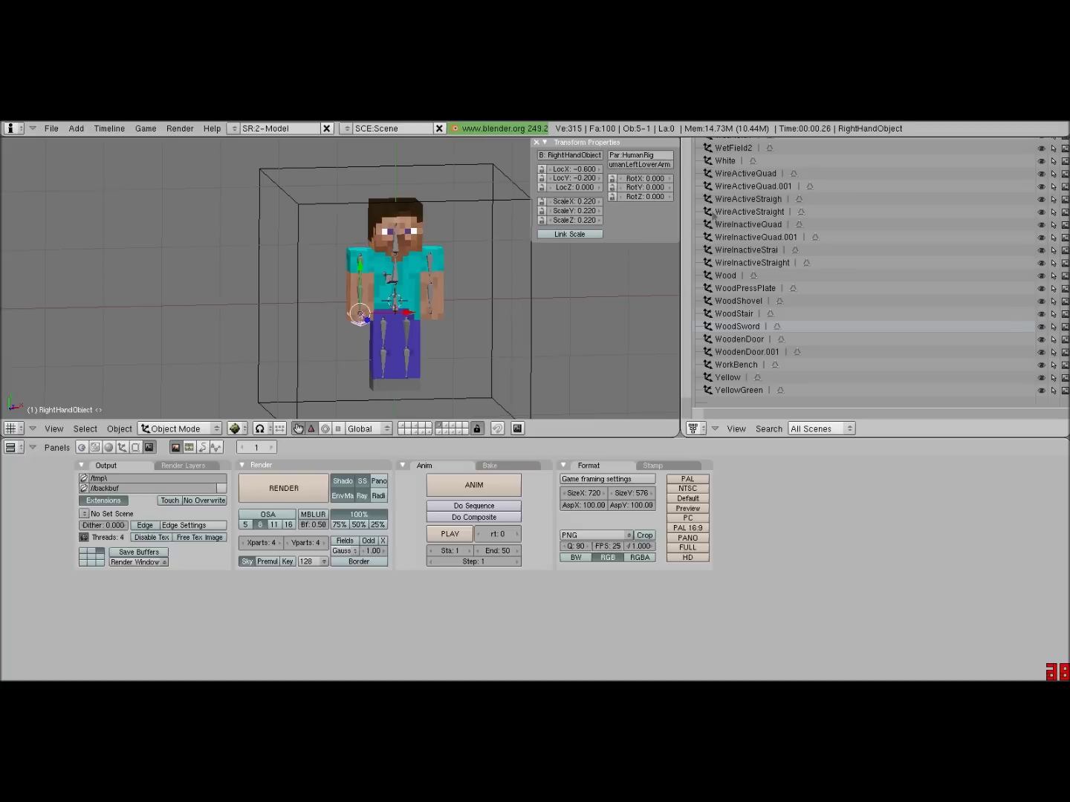
# Step: Parent the WoodSword object to RightHand and display the item models' layer together with the player character
pyautogui.click(737, 327)
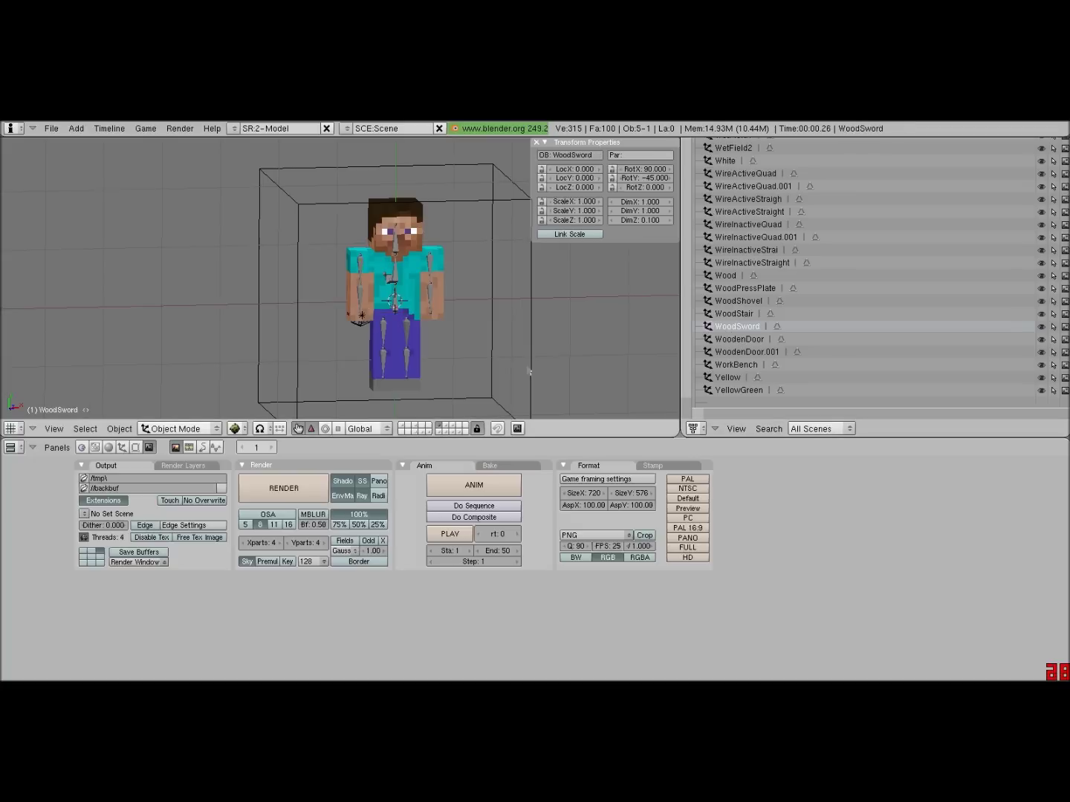
pyautogui.click(124, 446)
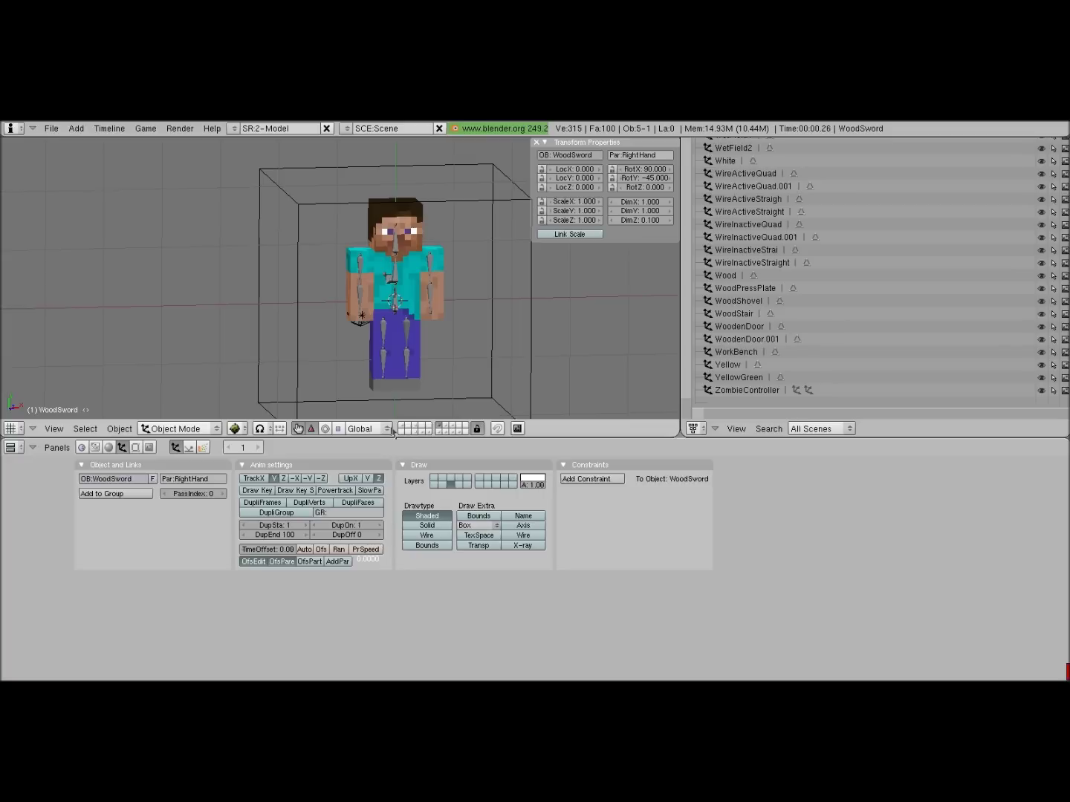
pyautogui.keyDown('shift'); pyautogui.click(415, 431); pyautogui.keyUp('shift')
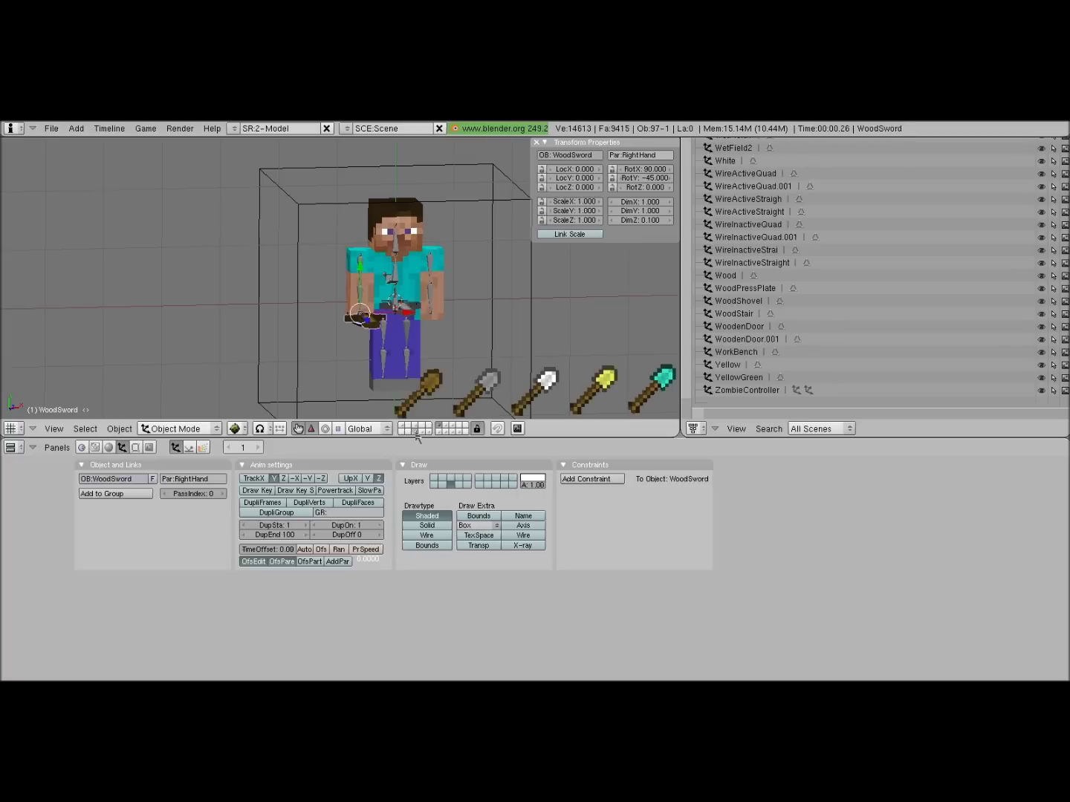
# Step: Select the player character's HumanRig armature beside the parented sword
pyautogui.moveTo(407, 414); pyautogui.dragTo(402, 332, button='middle')
pyautogui.moveTo(468, 372); pyautogui.dragTo(438, 331, button='middle')
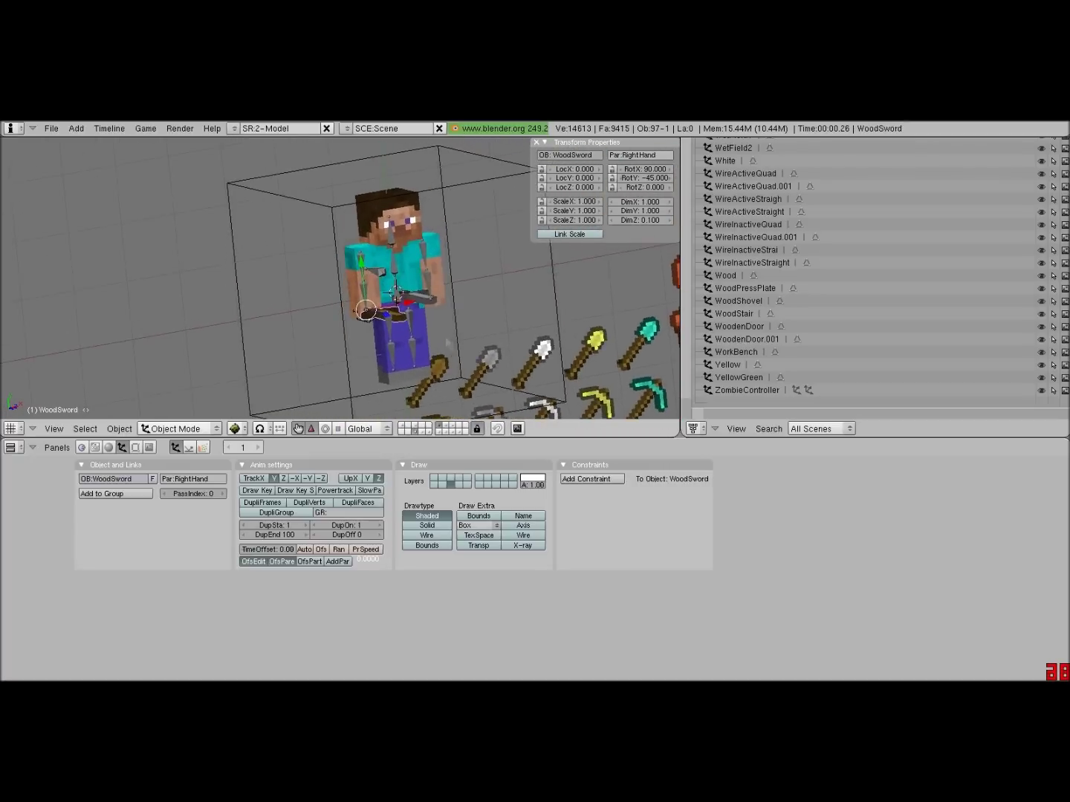
pyautogui.scroll(4, 396, 342)
pyautogui.rightClick(394, 341)
pyautogui.press('g')
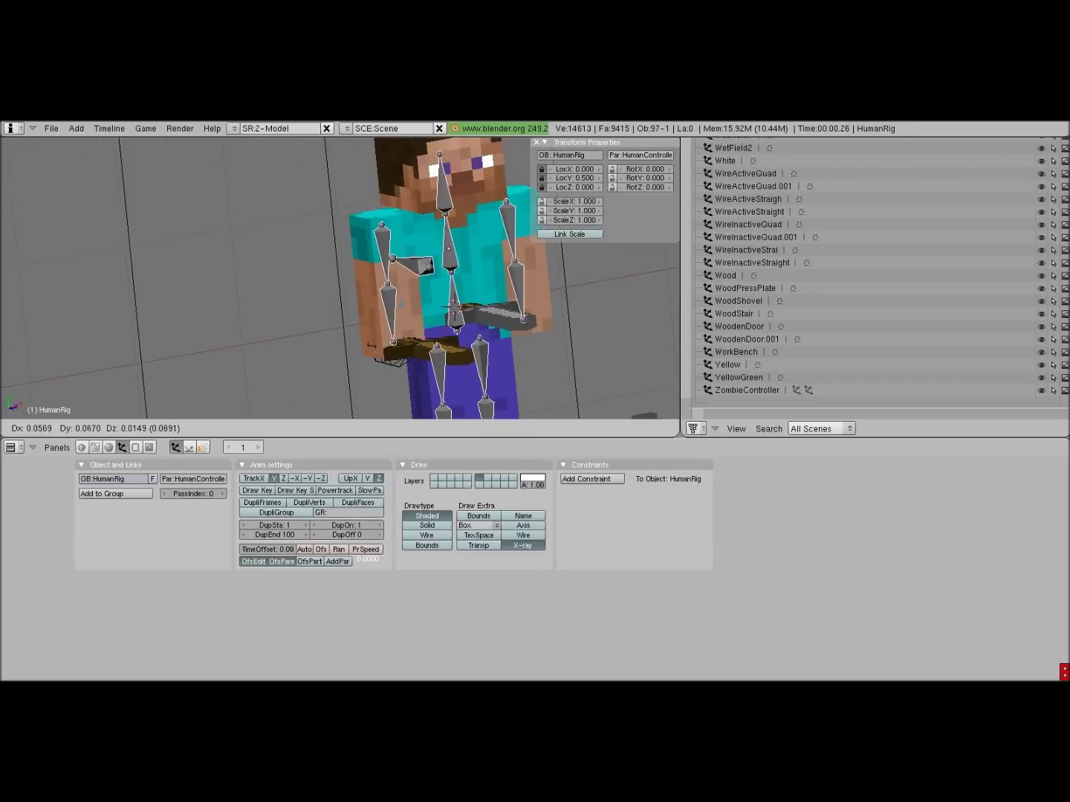
pyautogui.press('Escape')
pyautogui.press('Tab')
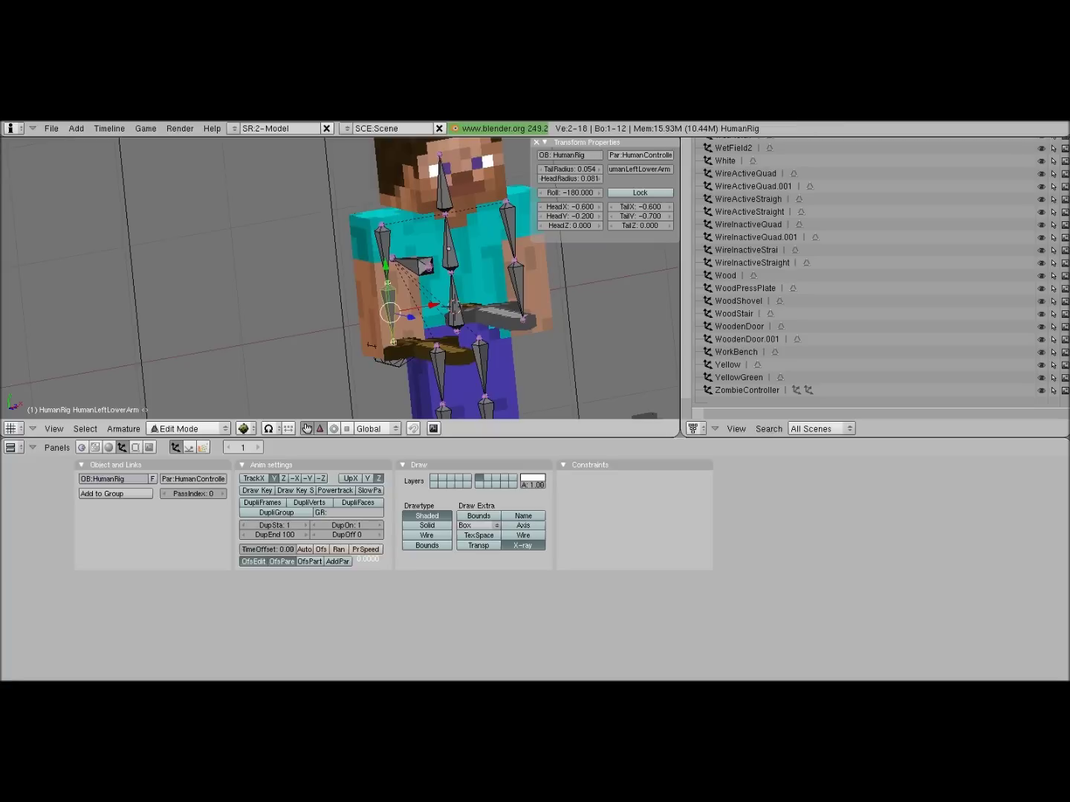
pyautogui.press('g')
pyautogui.press('Escape')
pyautogui.press('Tab')
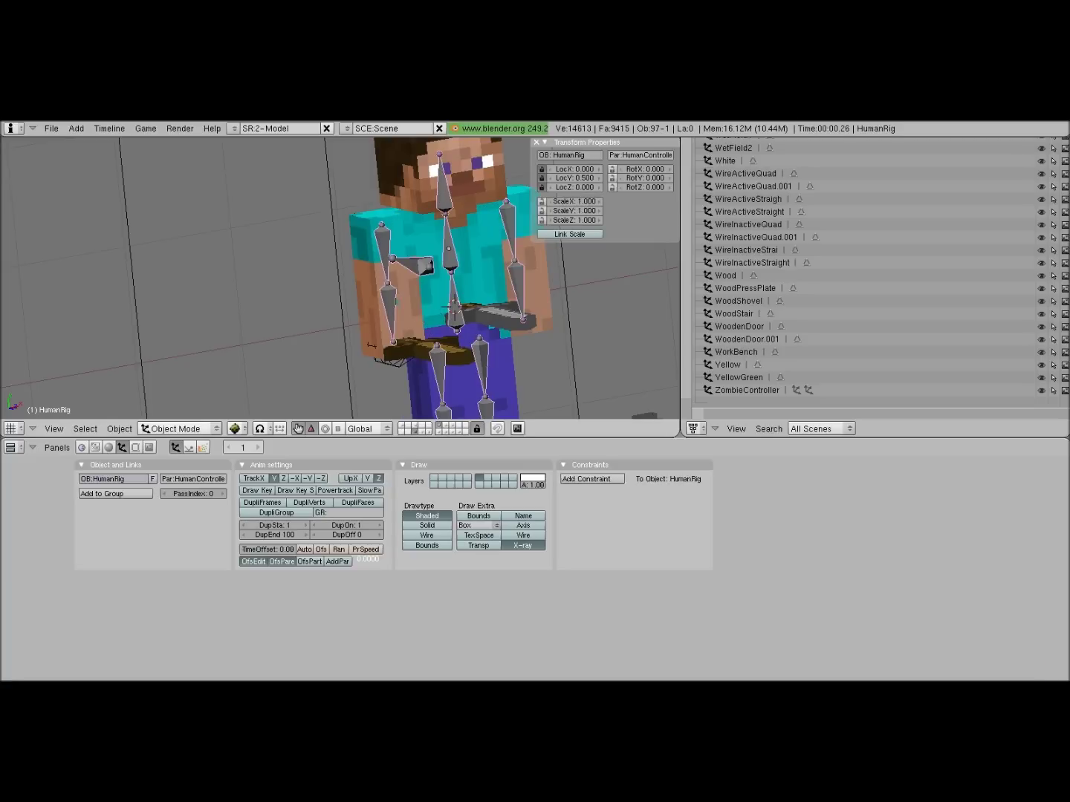
# Step: Put HumanRig in Pose Mode and try rotating the HumanLeftLowerArm bone about the global X axis
pyautogui.hotkey('ctrl', 'Tab')
pyautogui.press('r')
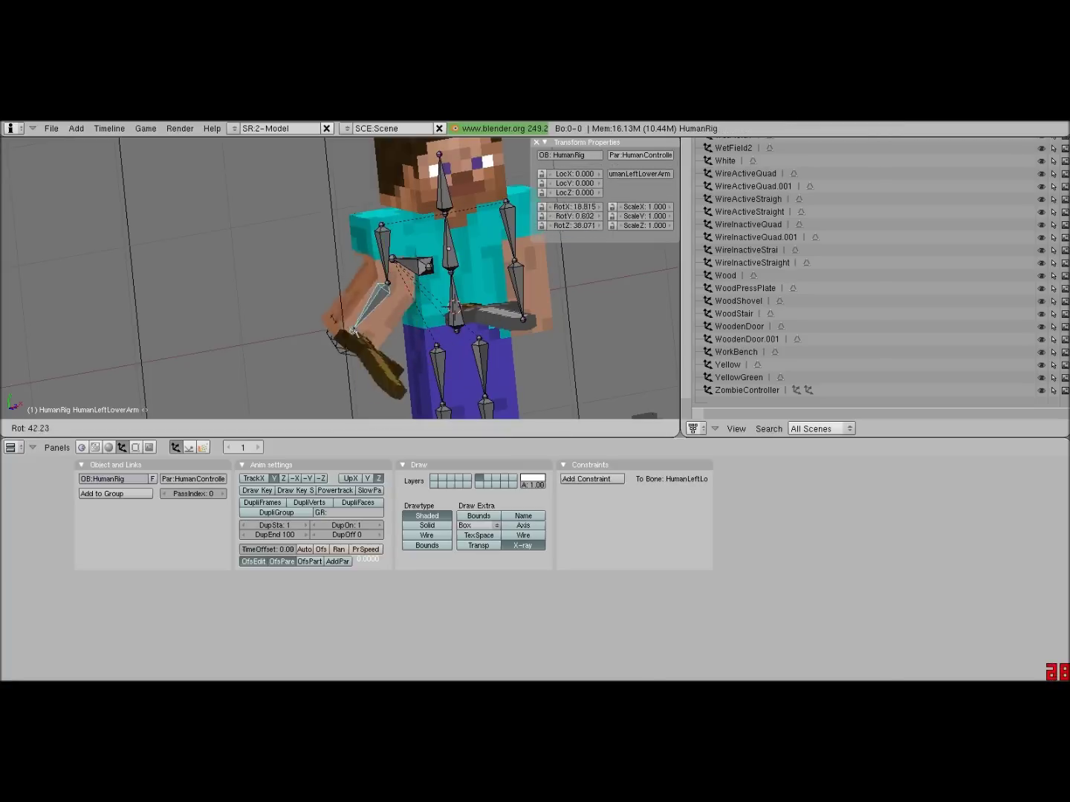
pyautogui.press('x')
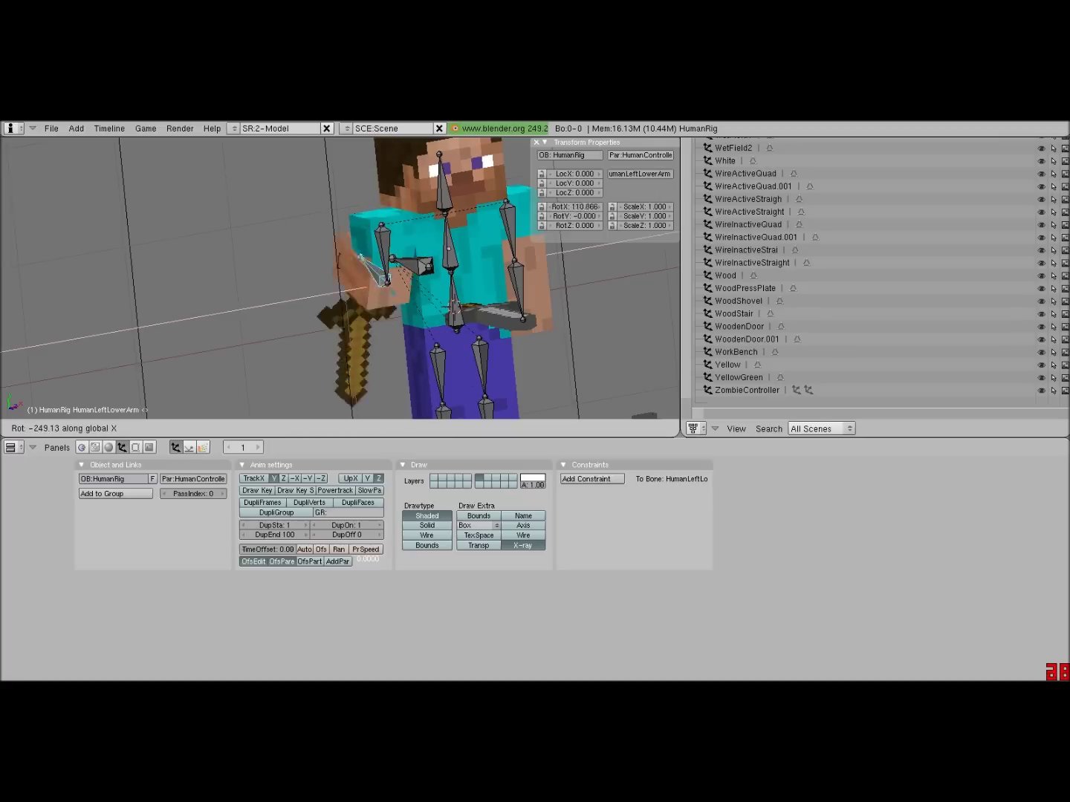
pyautogui.press('Escape')
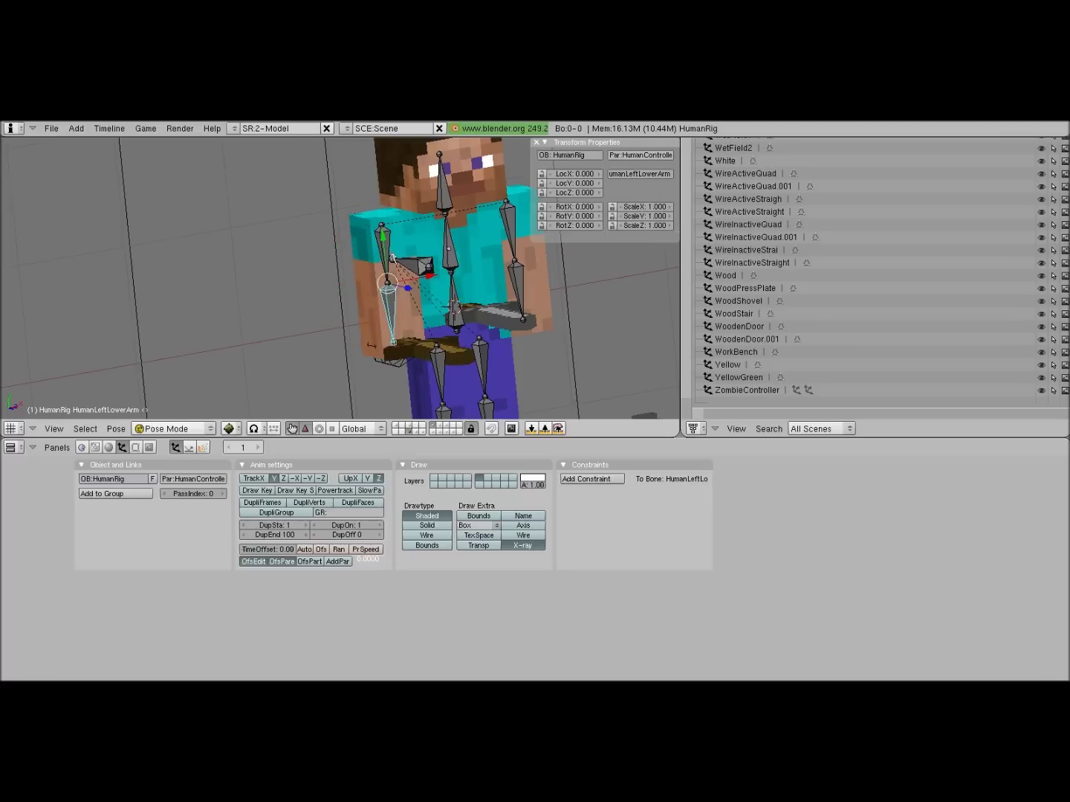
pyautogui.scroll(-8, 392, 257)
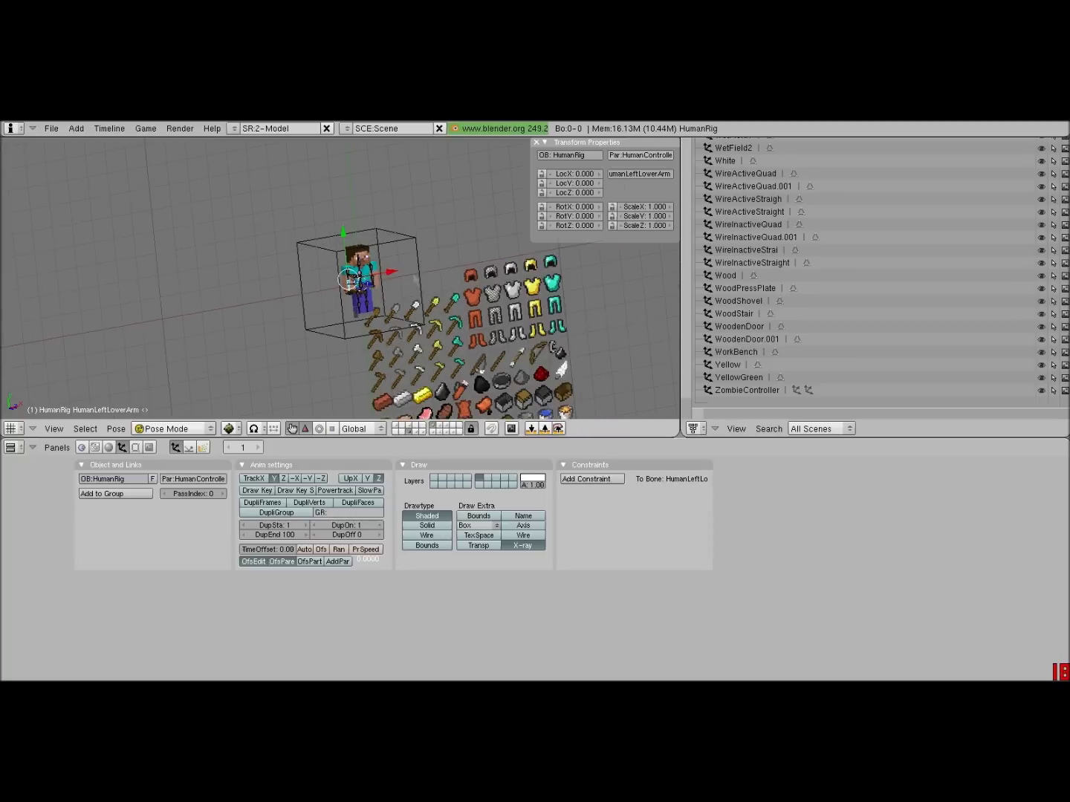
pyautogui.scroll(3, 401, 278)
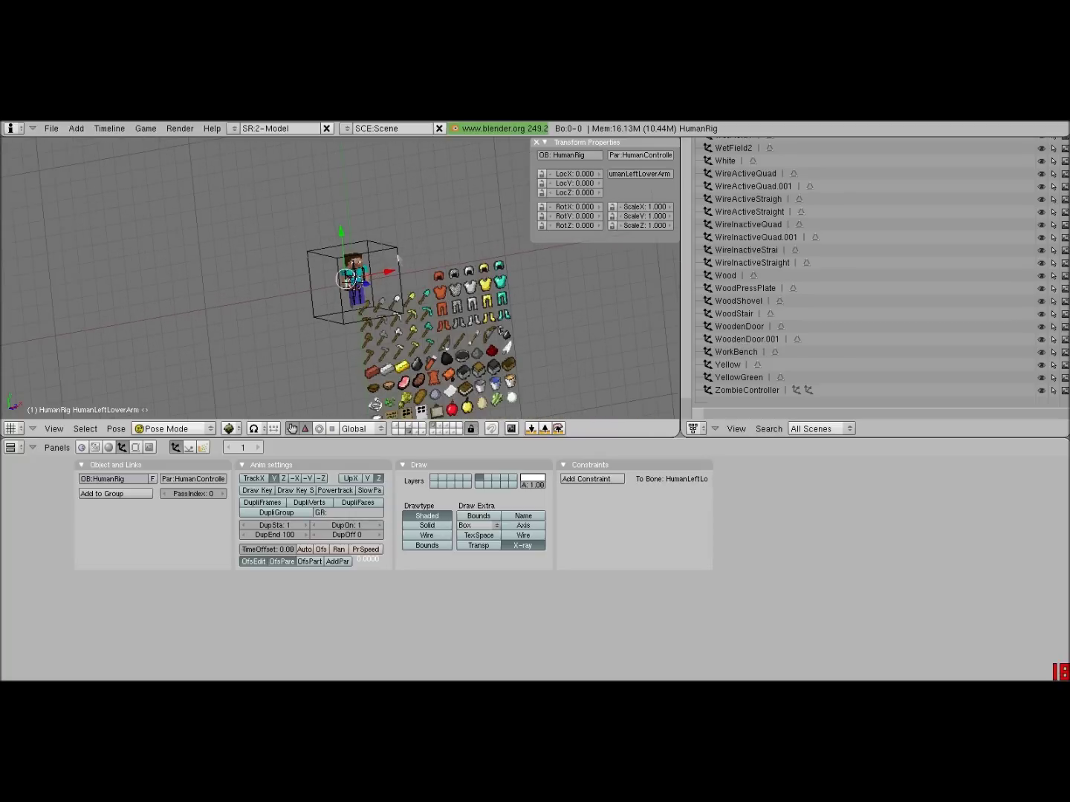
pyautogui.scroll(7, 401, 278)
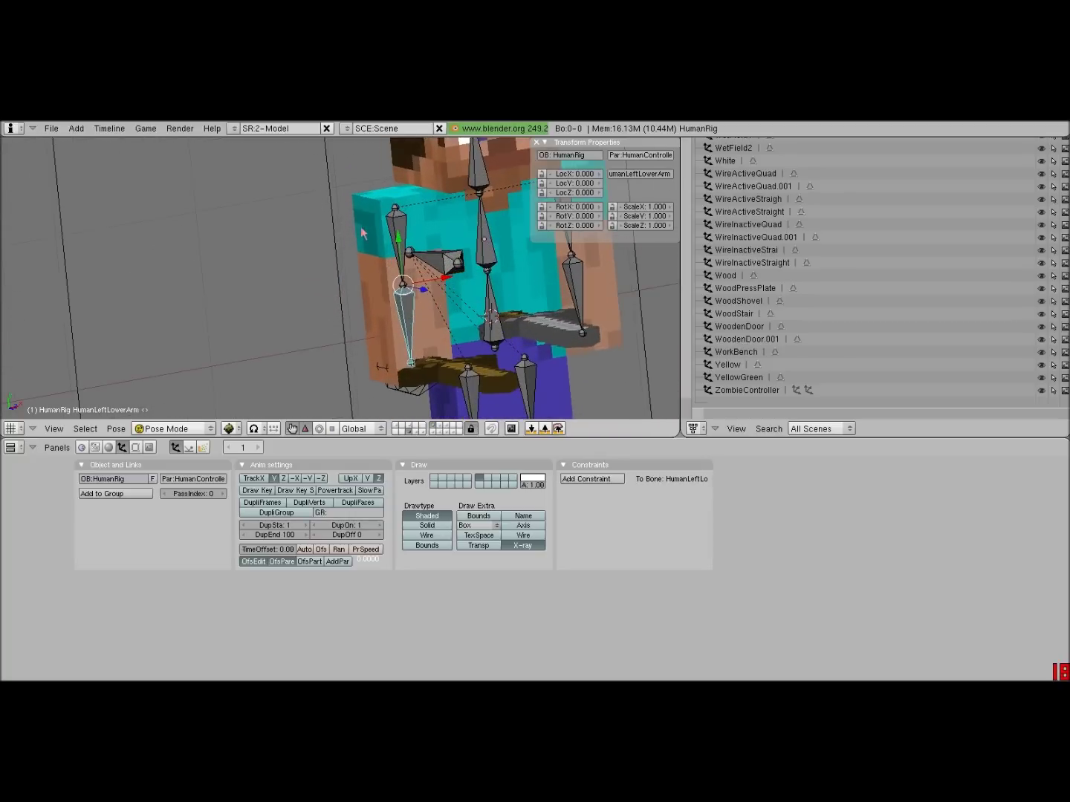
pyautogui.scroll(-4, 360, 235)
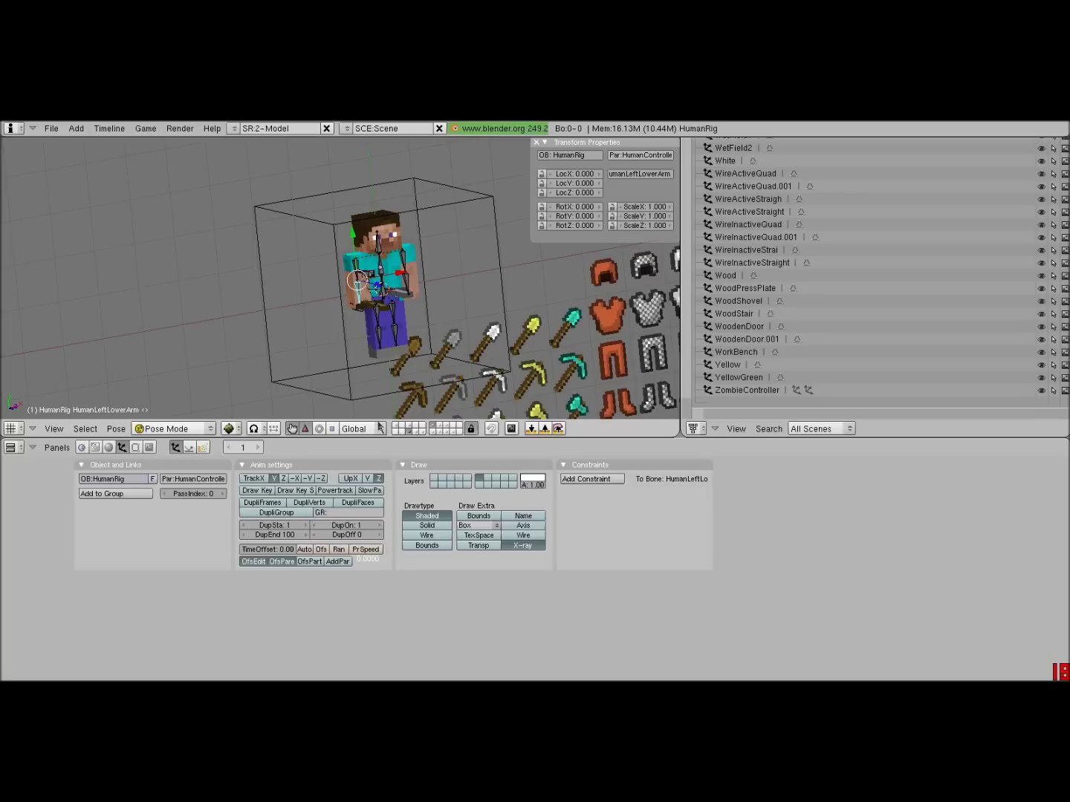
# Step: Browse the sheep and other layers, ending on the sky and ocean environment, and view it from different angles
pyautogui.click(446, 427)
pyautogui.click(439, 427)
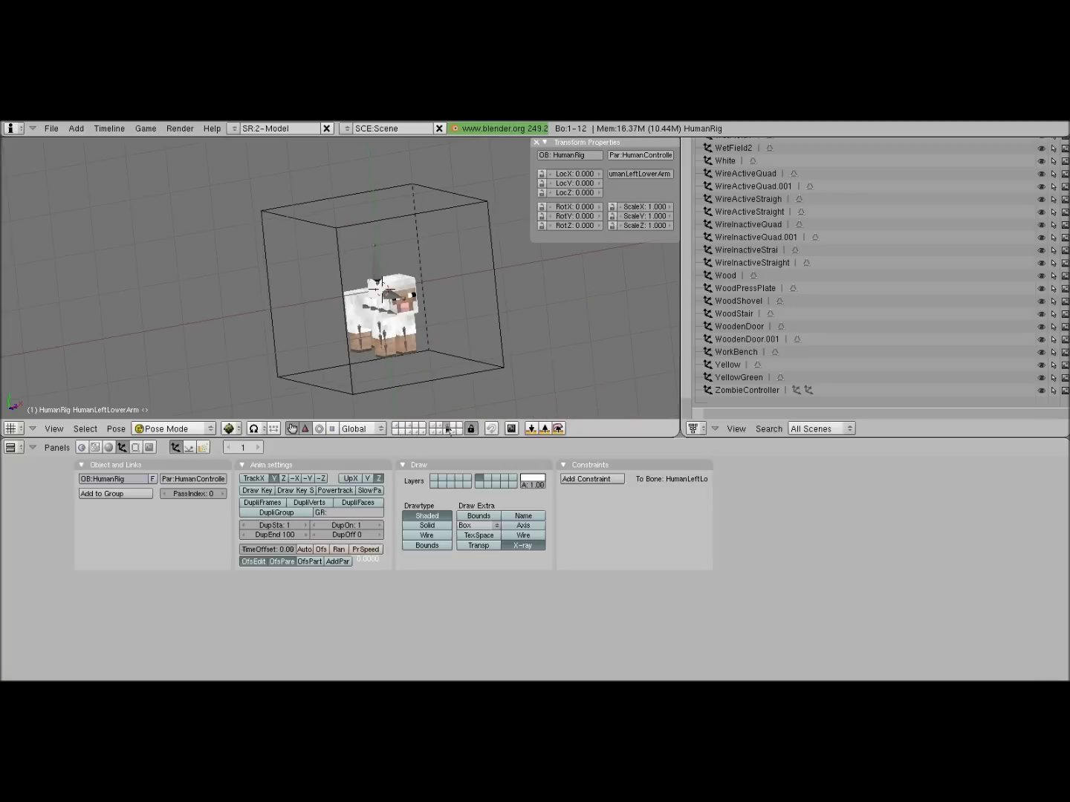
pyautogui.click(433, 428)
pyautogui.click(404, 427)
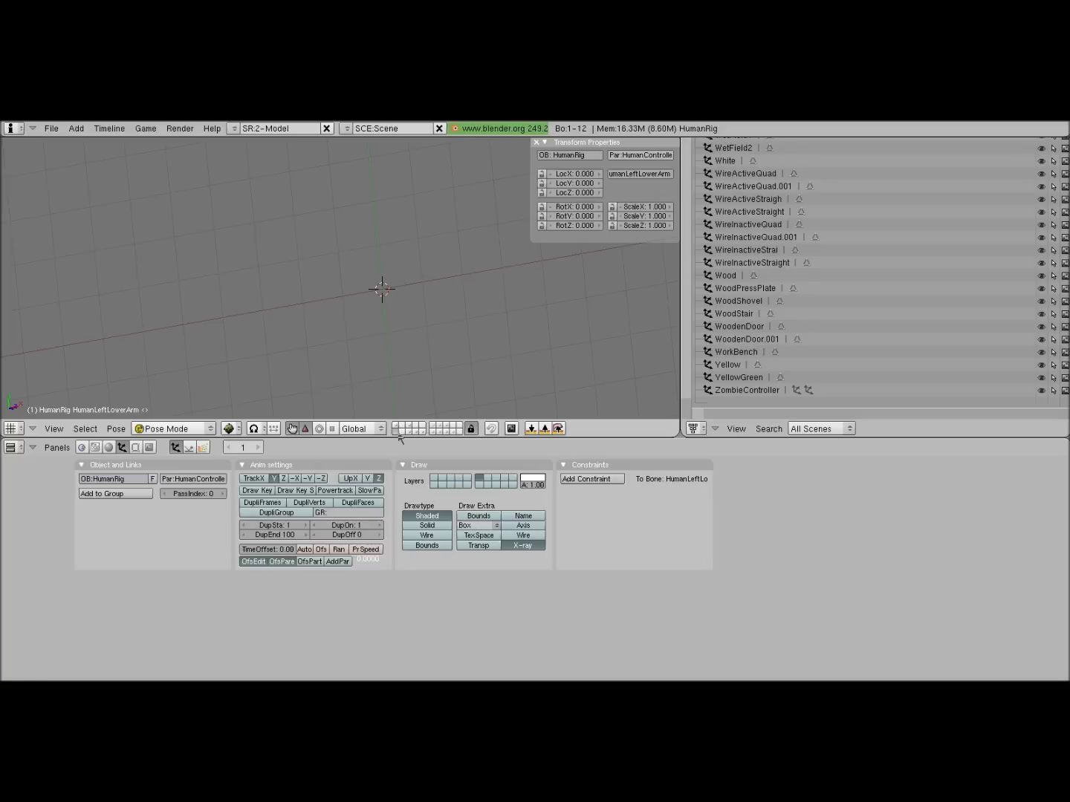
pyautogui.click(400, 431)
pyautogui.click(415, 433)
pyautogui.click(422, 431)
pyautogui.click(414, 431)
pyautogui.moveTo(413, 359); pyautogui.dragTo(312, 288, button='middle')
pyautogui.scroll(-7, 327, 289)
pyautogui.scroll(-8, 332, 297)
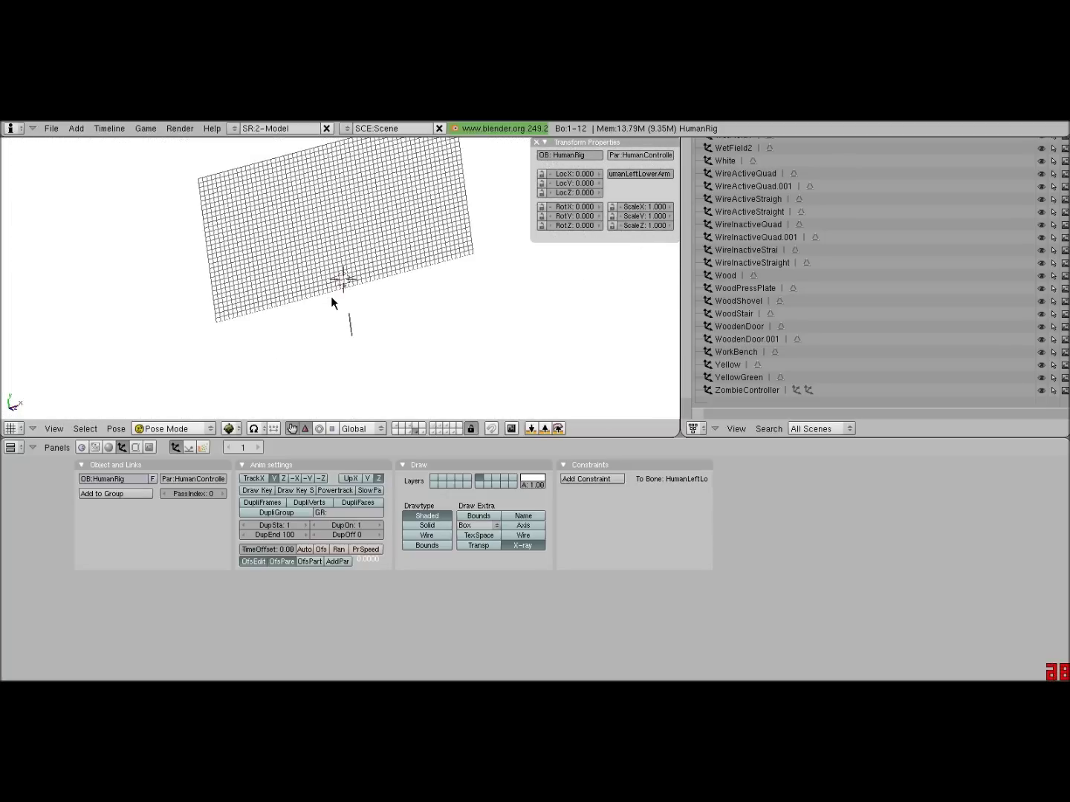
pyautogui.moveTo(250, 292); pyautogui.dragTo(349, 180, button='middle')
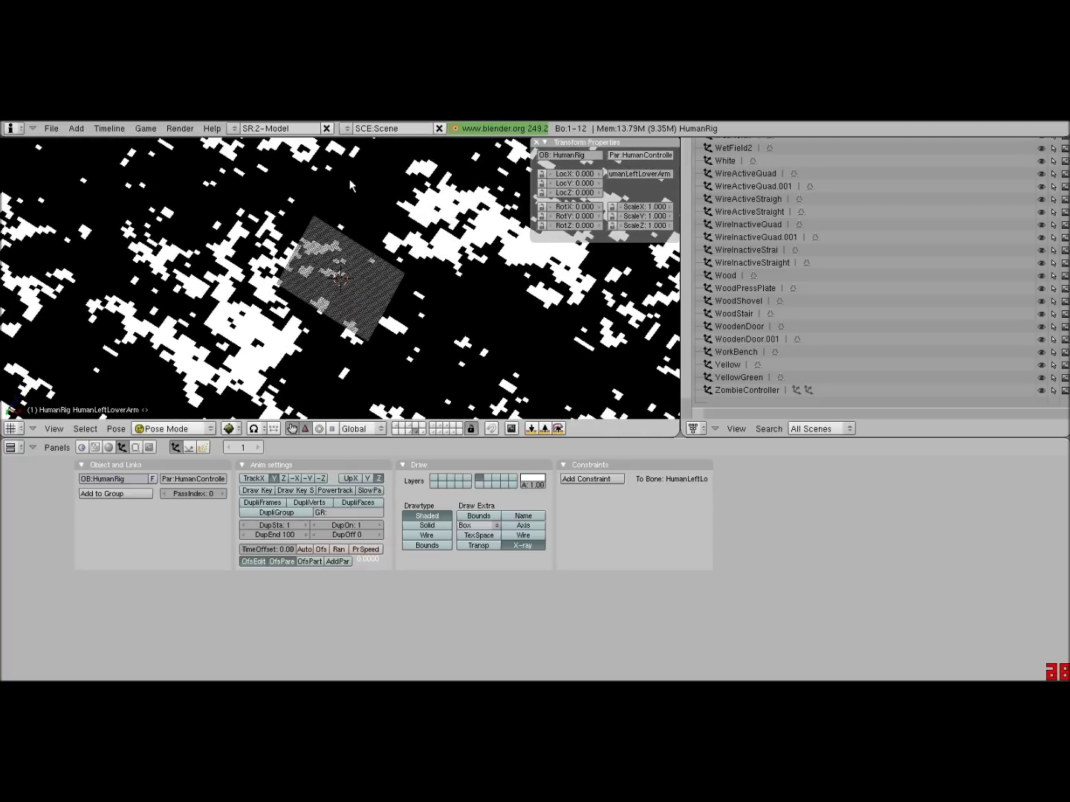
# Step: Switch to the camera view and render the sky and ocean environment, closing the render when done
pyautogui.press('KP_0')
pyautogui.scroll(-5, 349, 179)
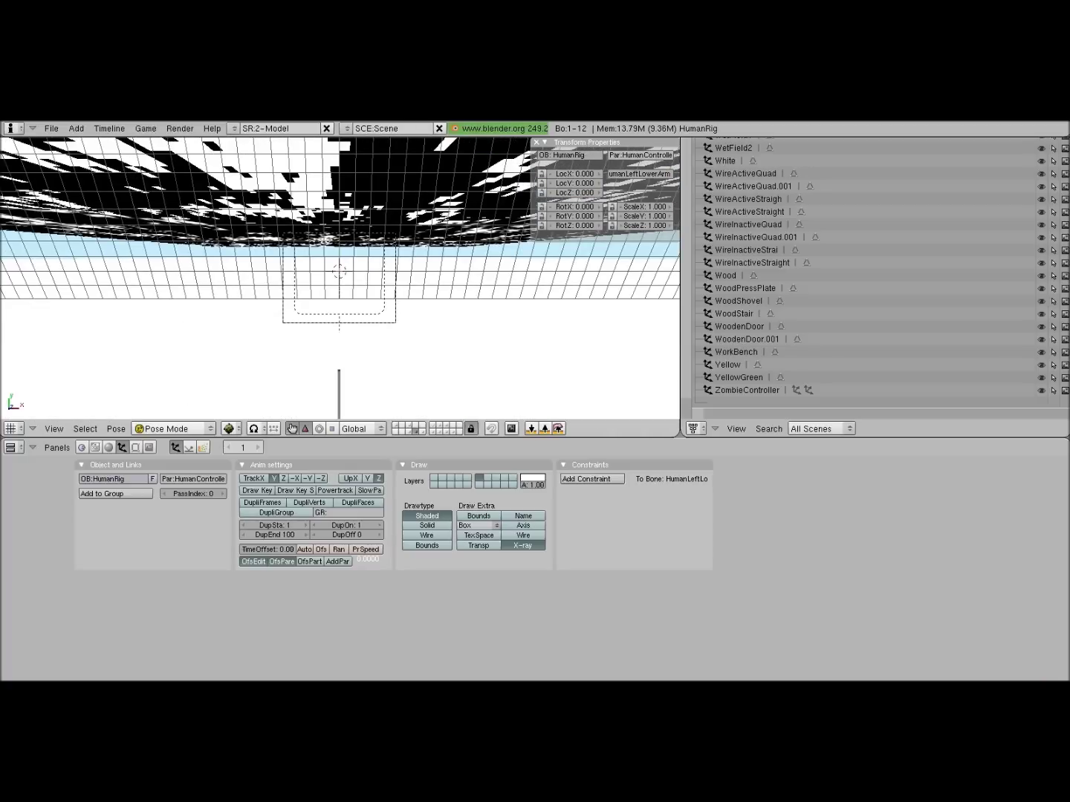
pyautogui.press('p')
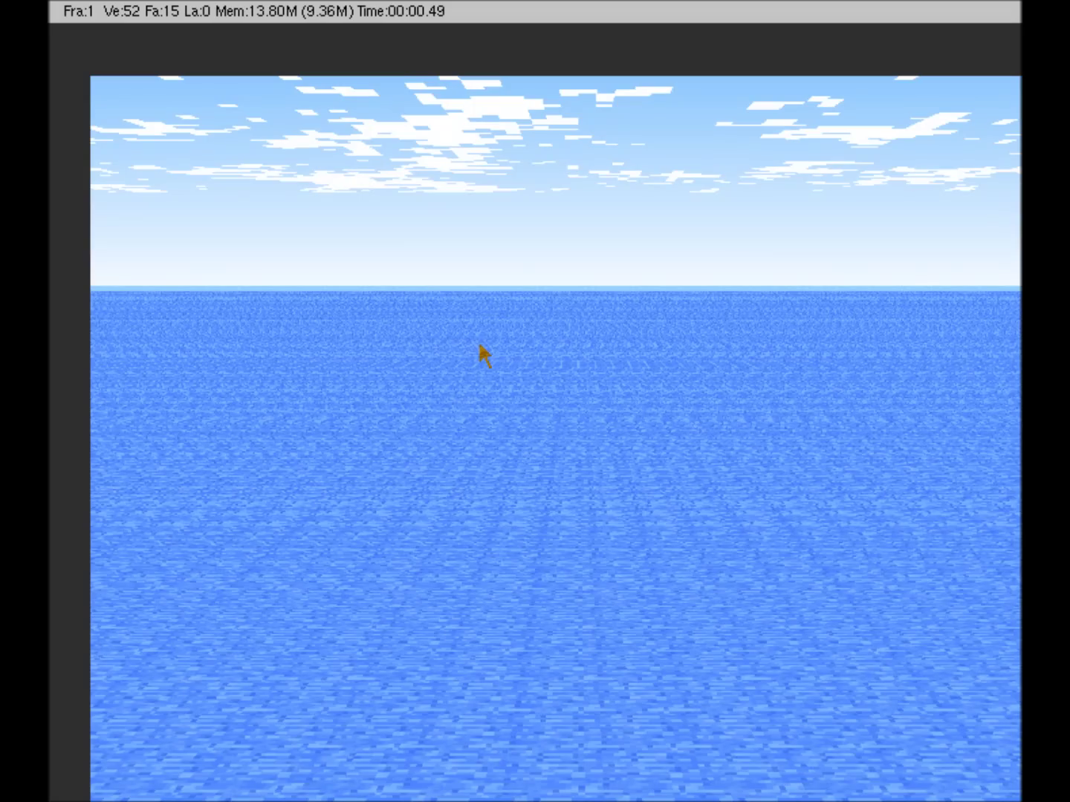
pyautogui.press('Escape')
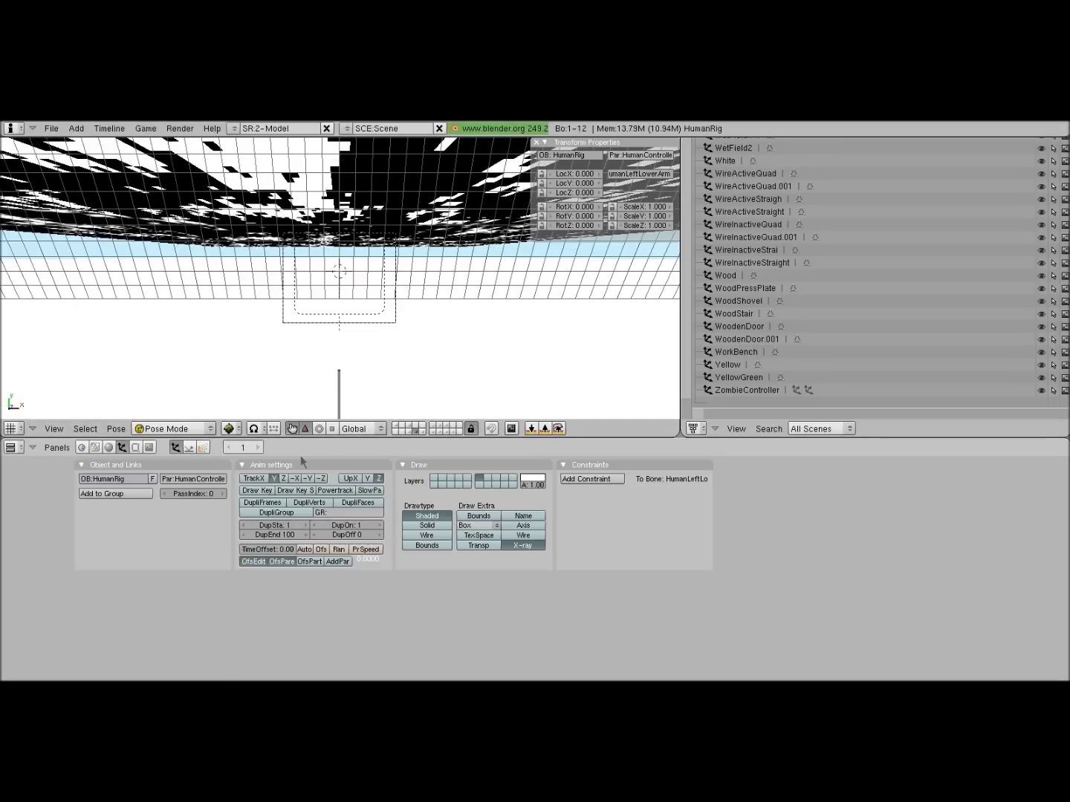
# Step: Set the scene's animation end frame to 2000 and frame step to 5, and play the environment's animation
pyautogui.click(135, 448)
pyautogui.click(148, 447)
pyautogui.click(487, 553)
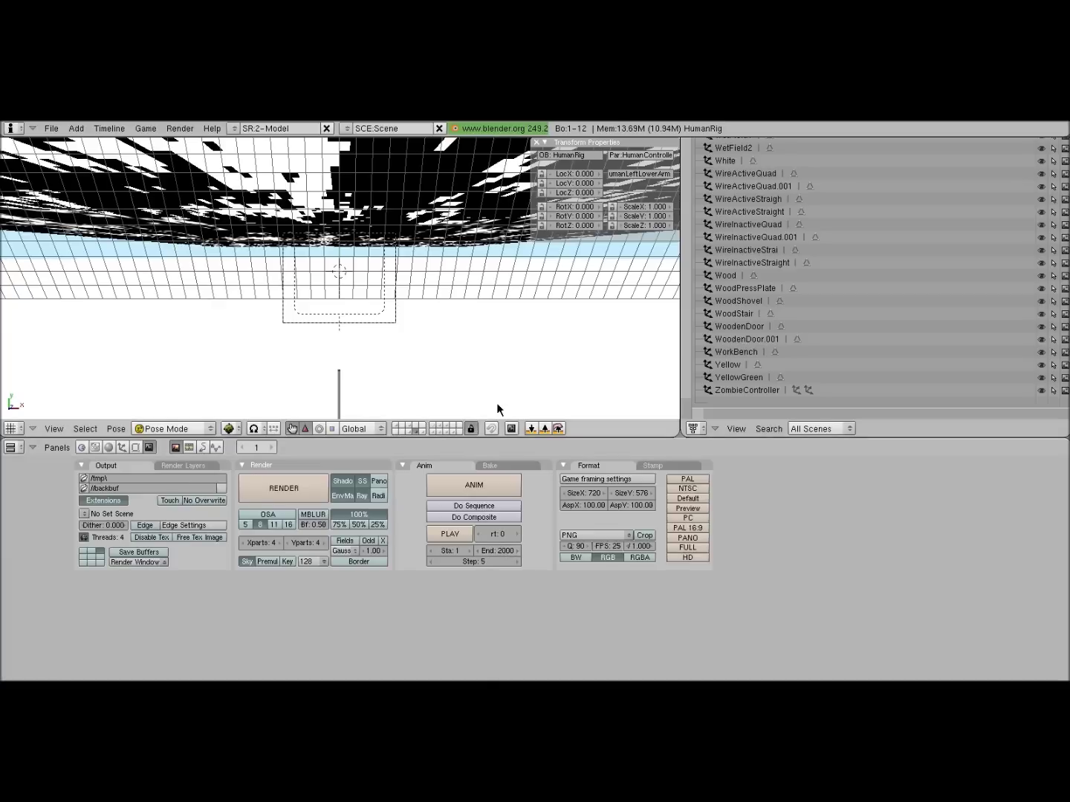
pyautogui.hotkey('alt', 'a')
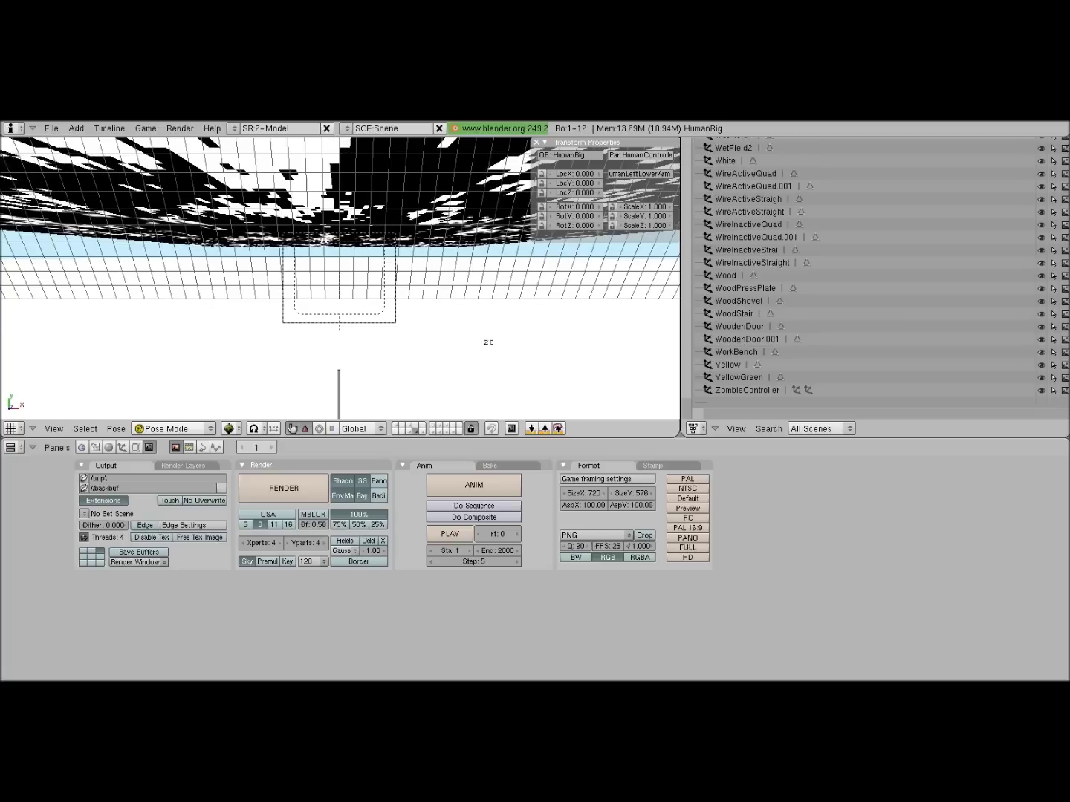